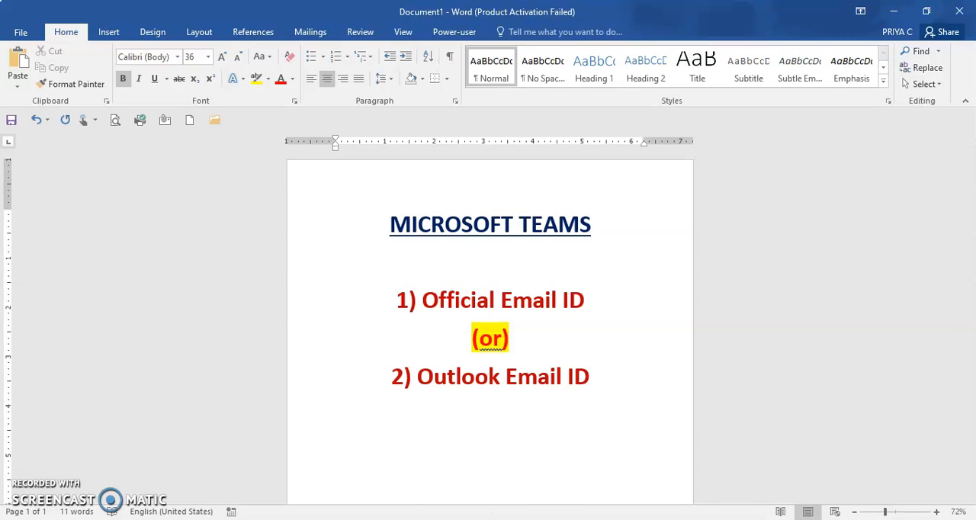
Step: Switch to Microsoft Teams in the browser, look at the activity feed, and return to the page for joining or creating teams
{"action": "mouse_move", "coordinate": [488, 518]}
{"action": "left_click", "coordinate": [487, 465]}
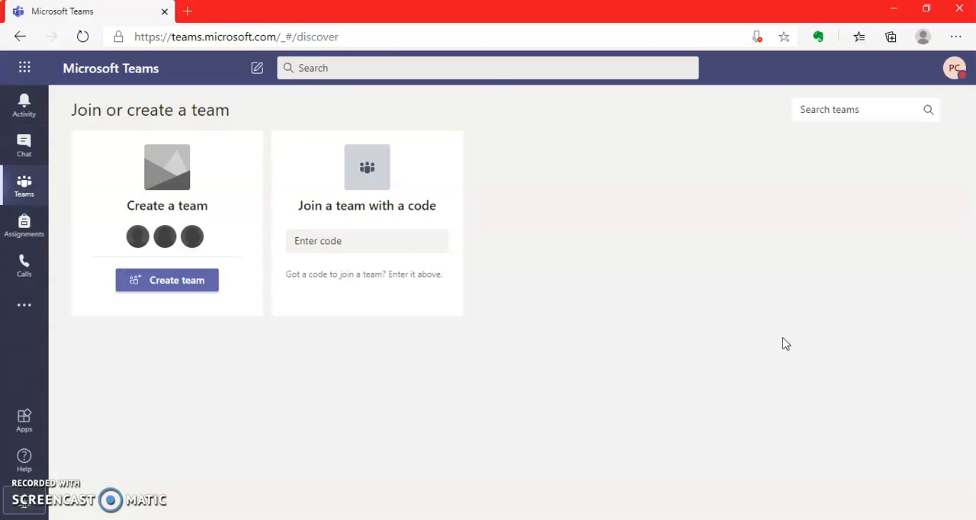
{"action": "left_click", "coordinate": [23, 111]}
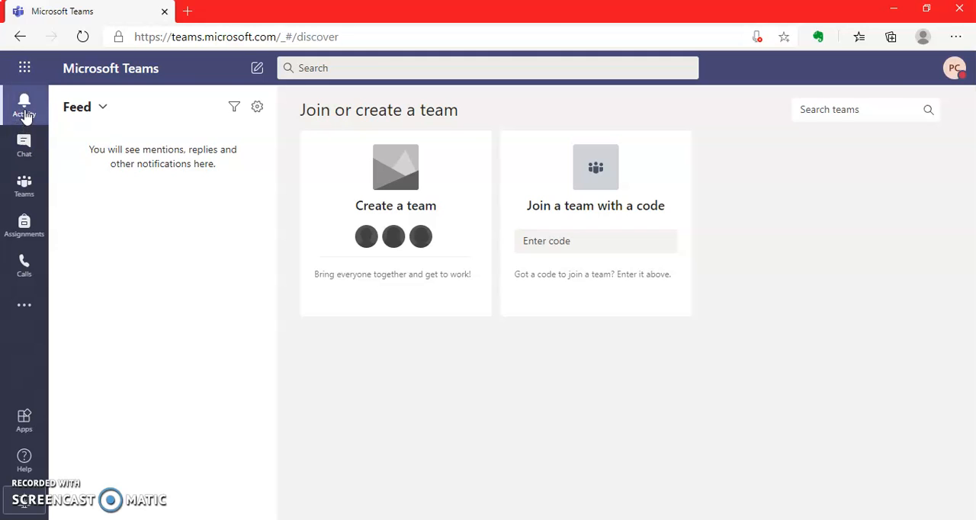
{"action": "left_click", "coordinate": [23, 194]}
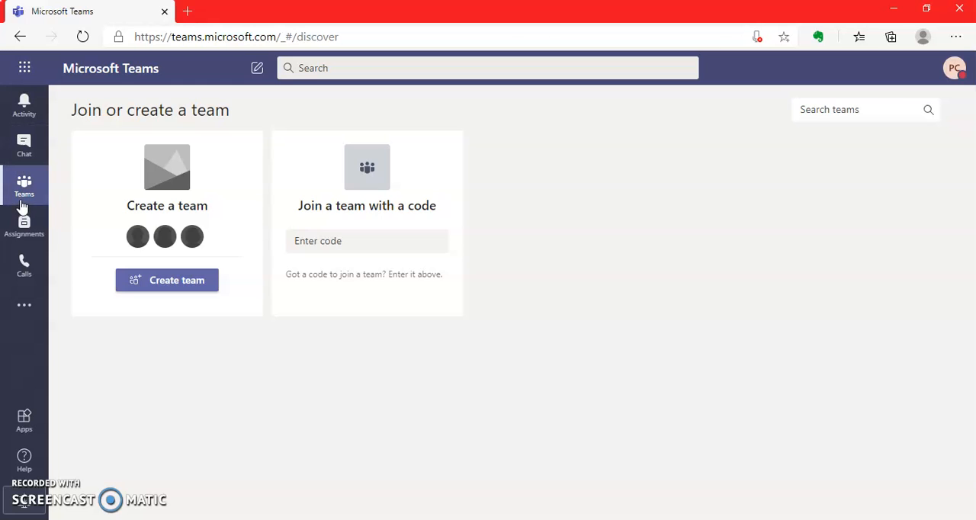
Step: Start a new team of the Class type and name it "Class 5 - English"
{"action": "left_click", "coordinate": [163, 288]}
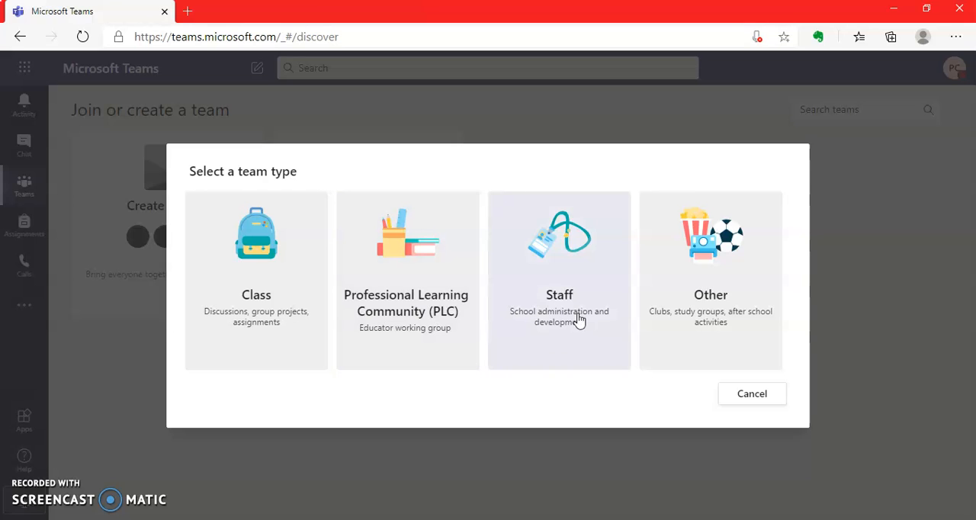
{"action": "left_click", "coordinate": [256, 292]}
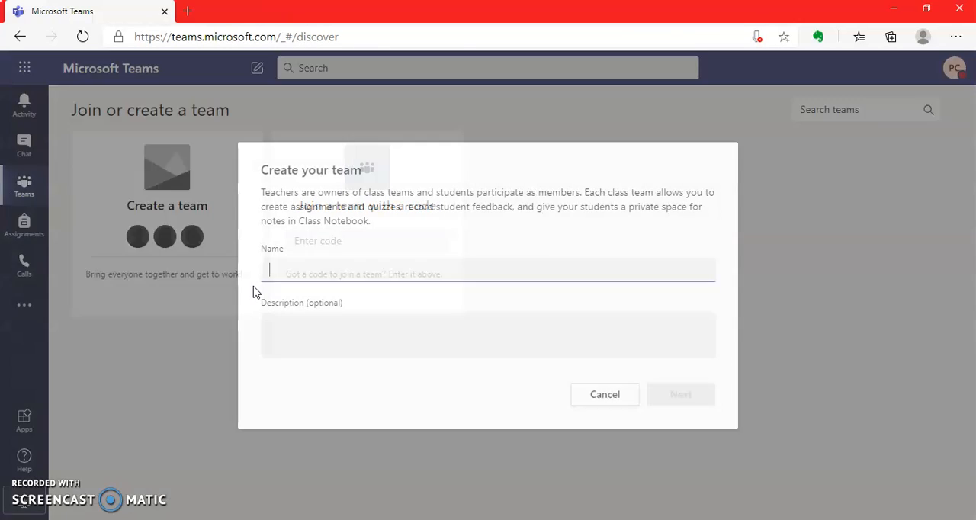
{"action": "type", "text": "C"}
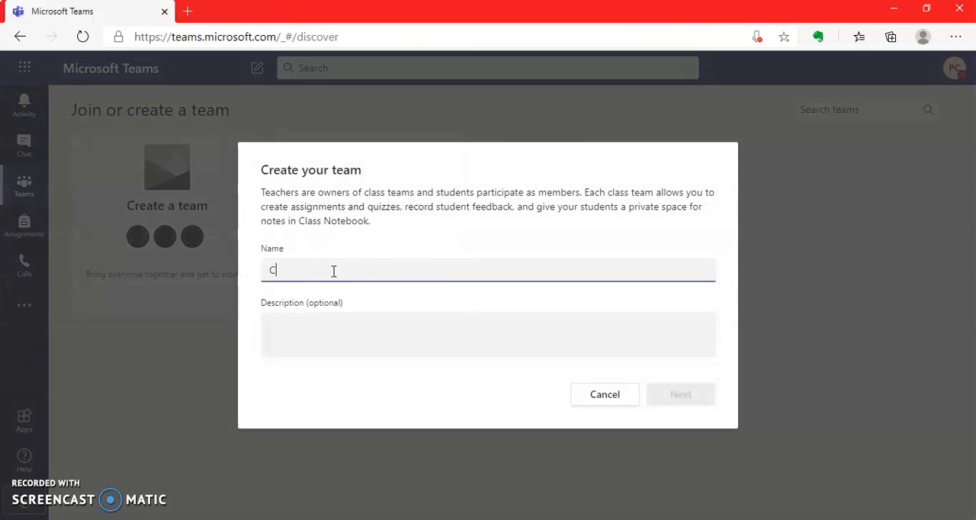
{"action": "type", "text": "lass 5 - English"}
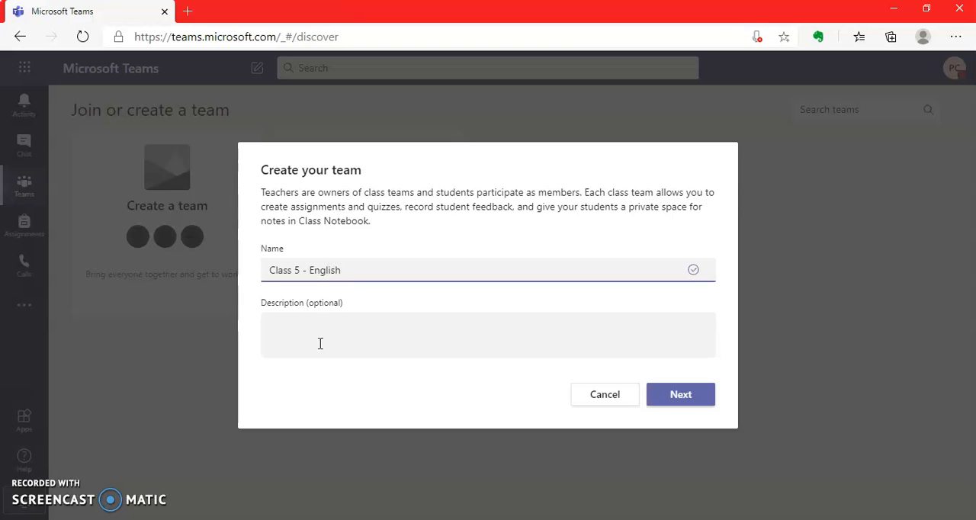
Step: Give the team the description "Primary Education - ICSE Syllabus" and create it
{"action": "left_click", "coordinate": [319, 341]}
{"action": "type", "text": "Pri"}
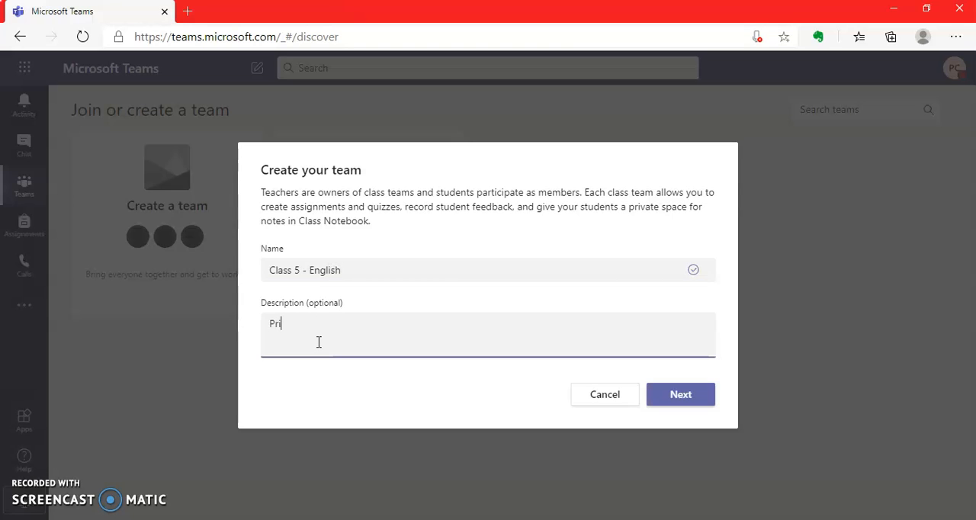
{"action": "type", "text": "mary Educati"}
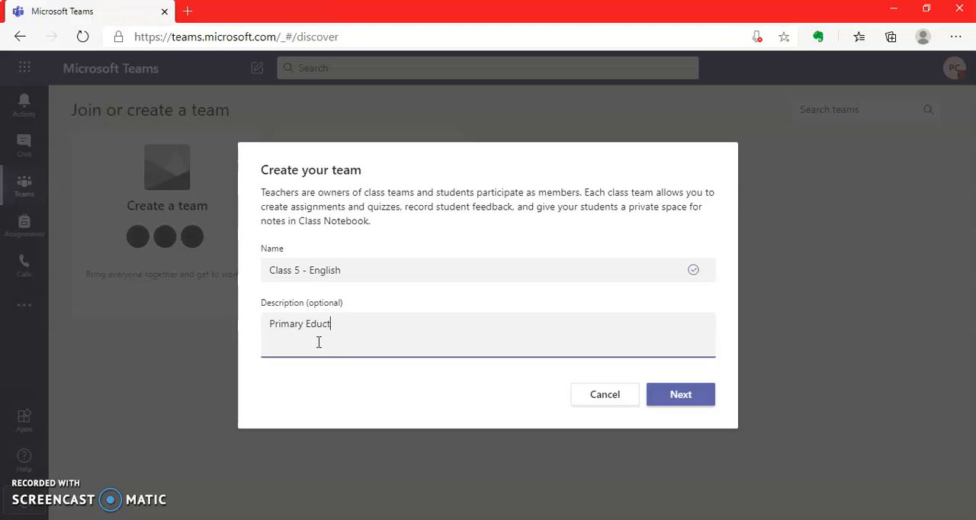
{"action": "type", "text": "nal"}
{"action": "key", "text": "BackSpace"}
{"action": "key", "text": "BackSpace"}
{"action": "type", "text": "on - ICSE Syllabus"}
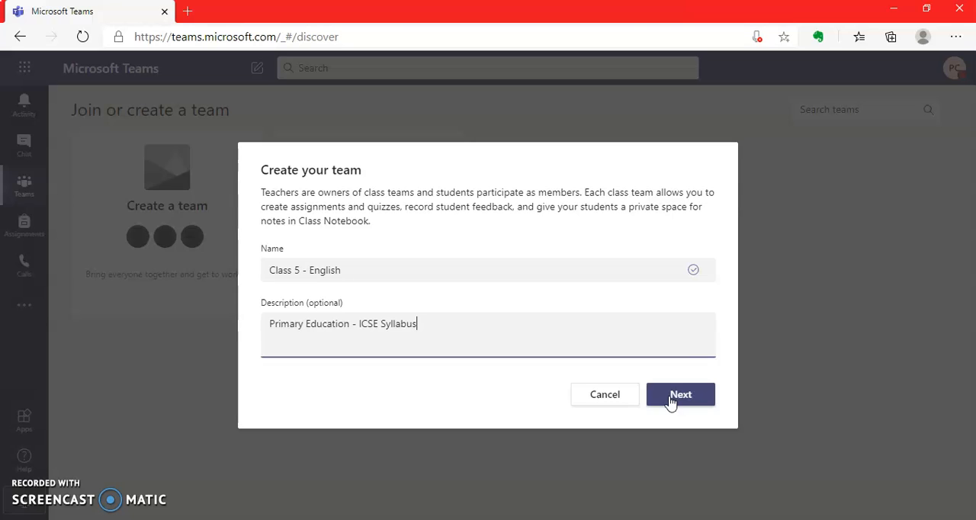
{"action": "left_click", "coordinate": [671, 402]}
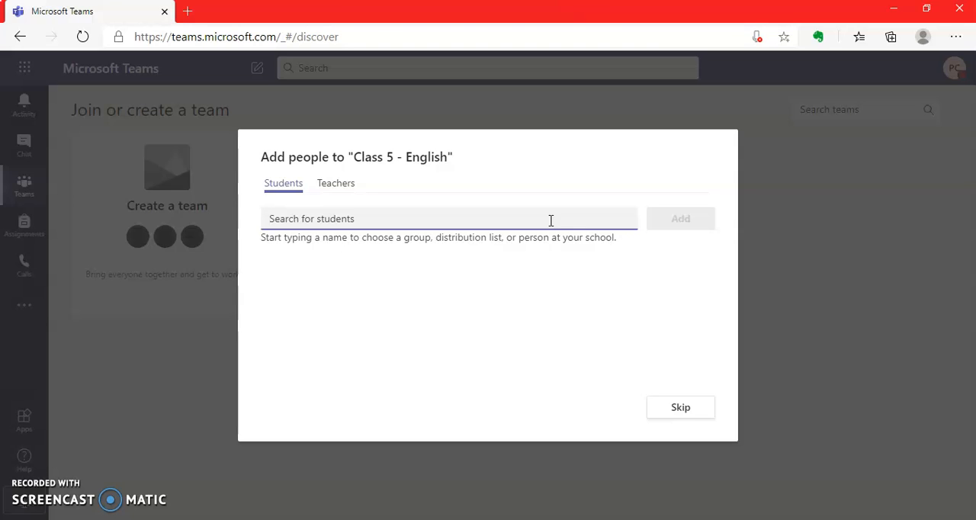
Step: Look at the options for adding teachers and students to the new class, and skip adding people
{"action": "left_click", "coordinate": [320, 187]}
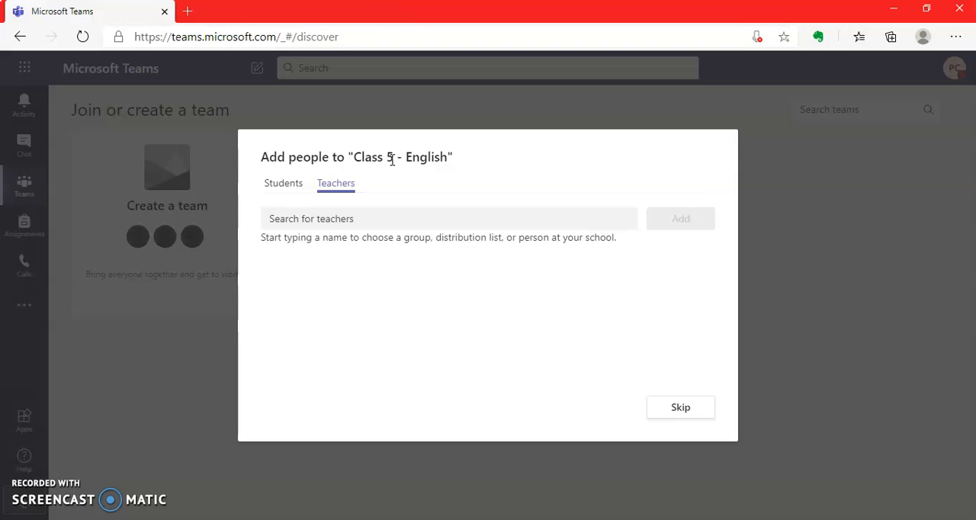
{"action": "left_click", "coordinate": [279, 192]}
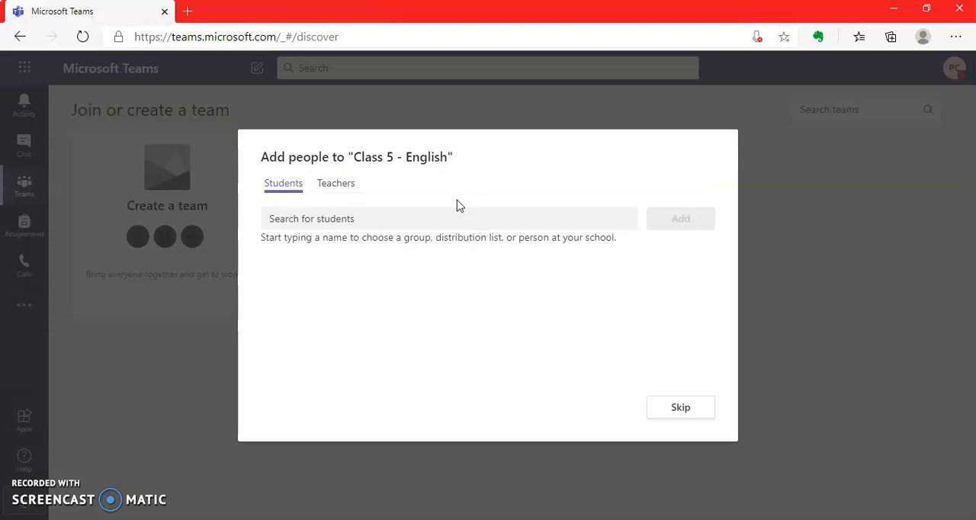
{"action": "left_click", "coordinate": [681, 408]}
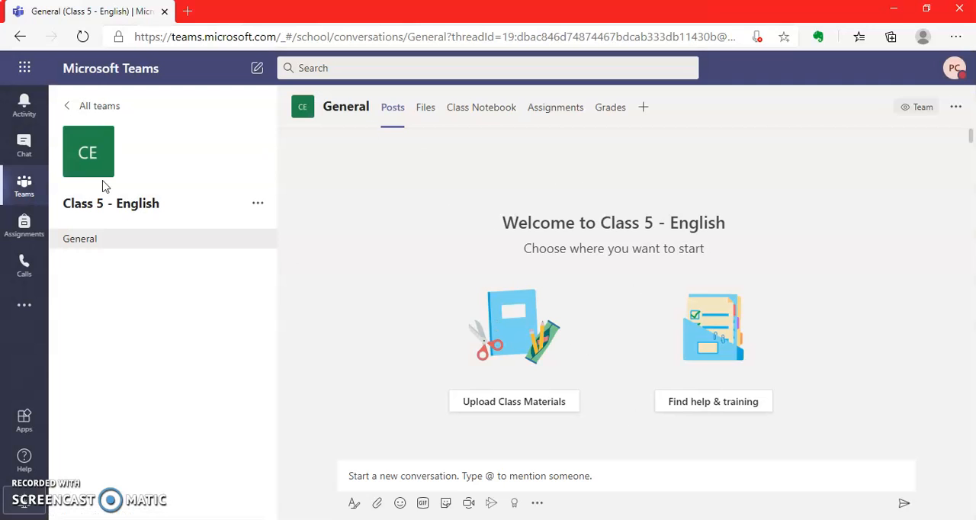
Step: Open the Class 5 - English team's details for editing and choose the coloured-pencils avatar
{"action": "left_click", "coordinate": [257, 207]}
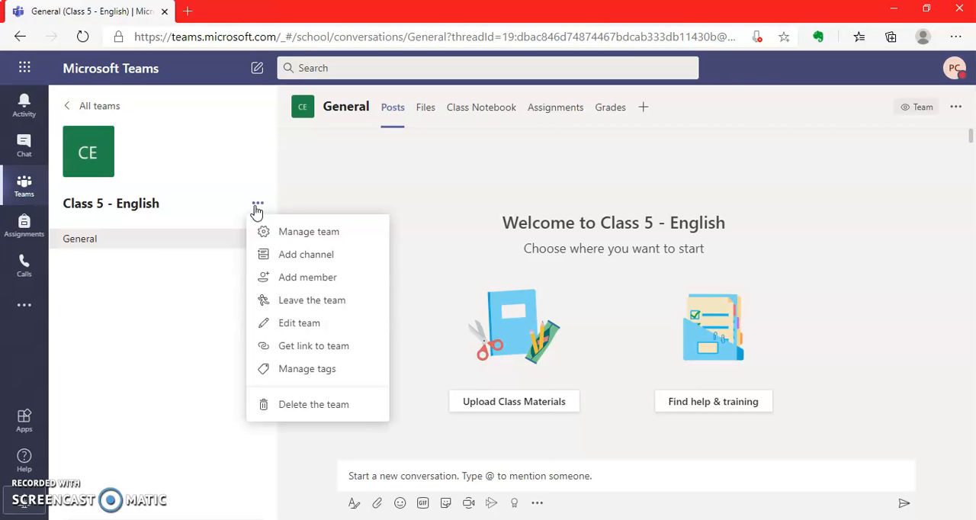
{"action": "left_click", "coordinate": [293, 333]}
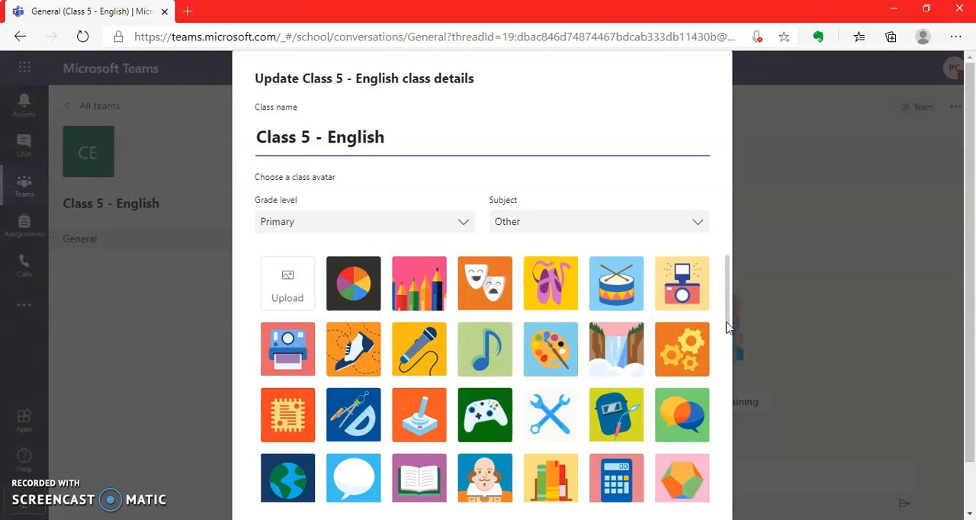
{"action": "mouse_move", "coordinate": [729, 316]}
{"action": "left_mouse_down"}
{"action": "mouse_move", "coordinate": [730, 516]}
{"action": "mouse_move", "coordinate": [708, 317]}
{"action": "left_mouse_up"}
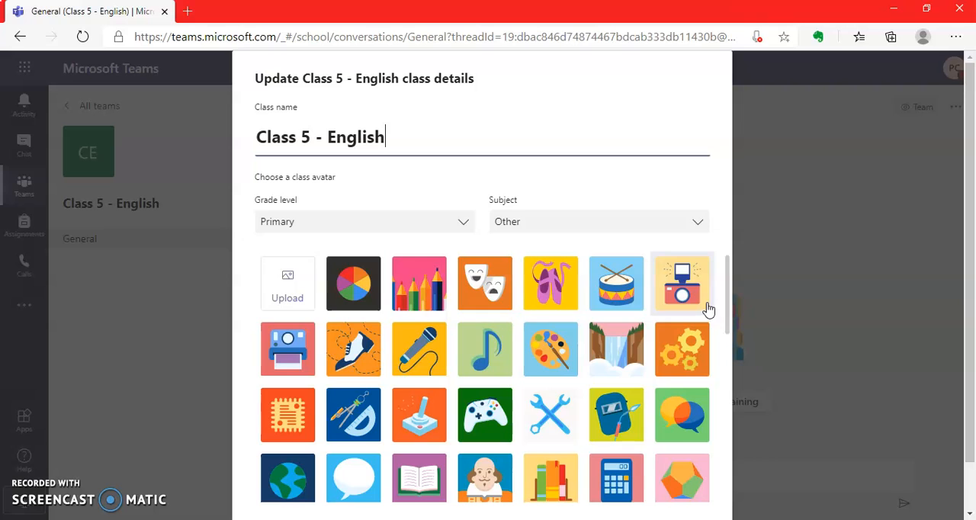
{"action": "left_click", "coordinate": [406, 272]}
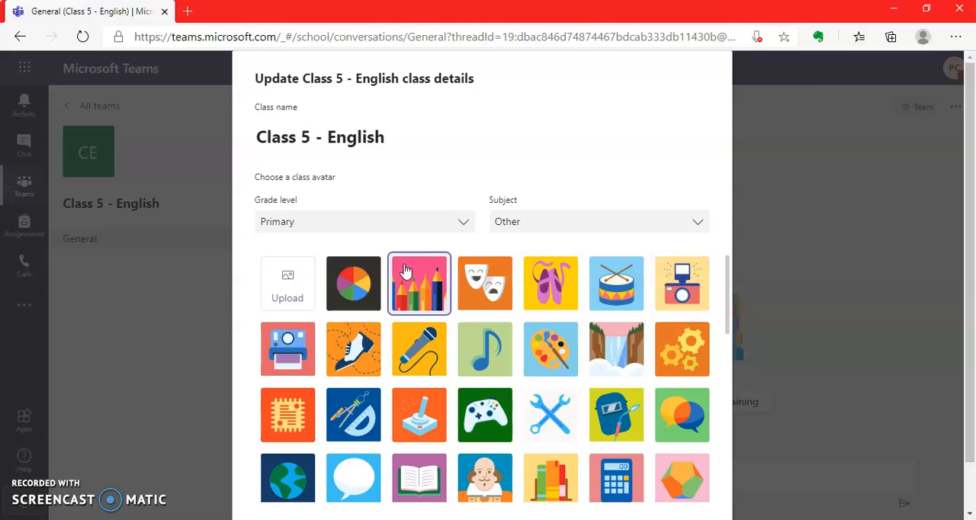
Step: Set the class subject to Foreign Language and save the updated class details
{"action": "left_click", "coordinate": [667, 228]}
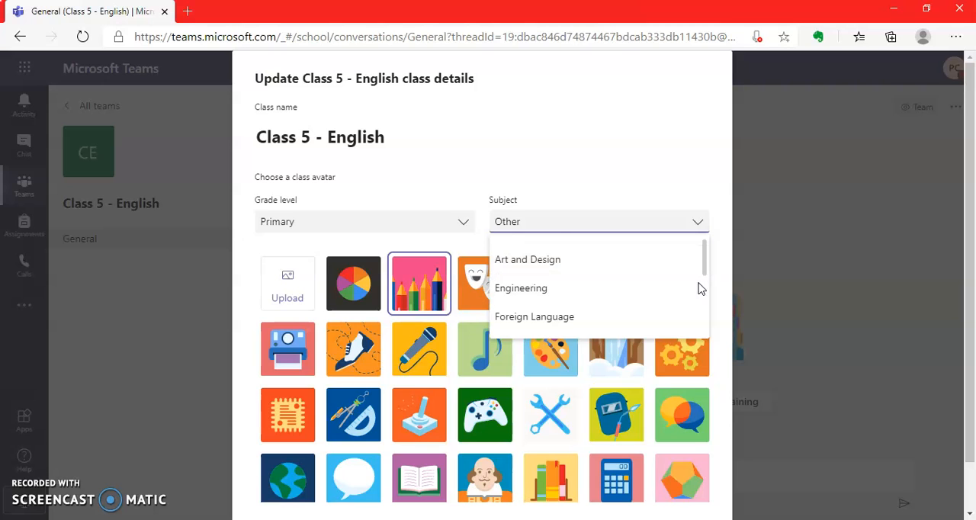
{"action": "scroll", "coordinate": [704, 280], "scroll_direction": "down", "scroll_amount": 1}
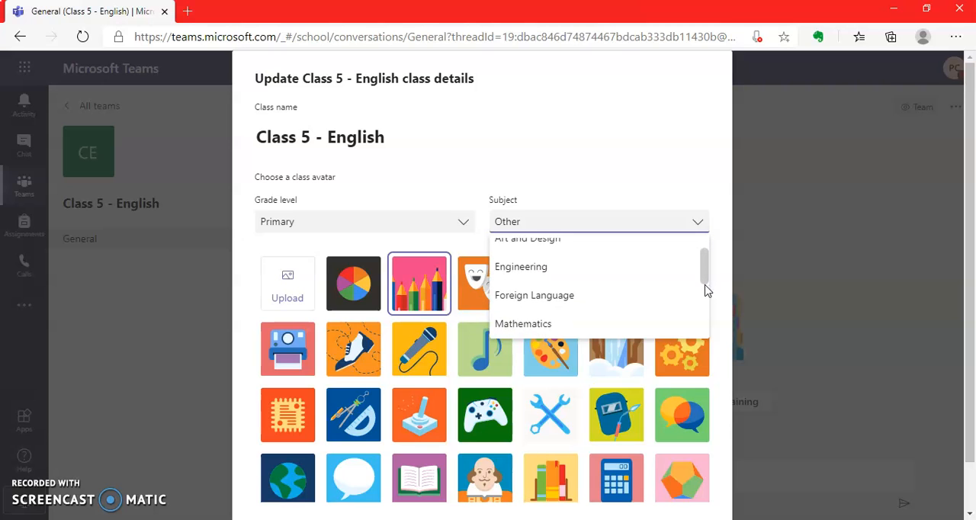
{"action": "scroll", "coordinate": [706, 293], "scroll_direction": "down", "scroll_amount": 1}
{"action": "left_click_drag", "start_coordinate": [706, 307], "coordinate": [706, 325]}
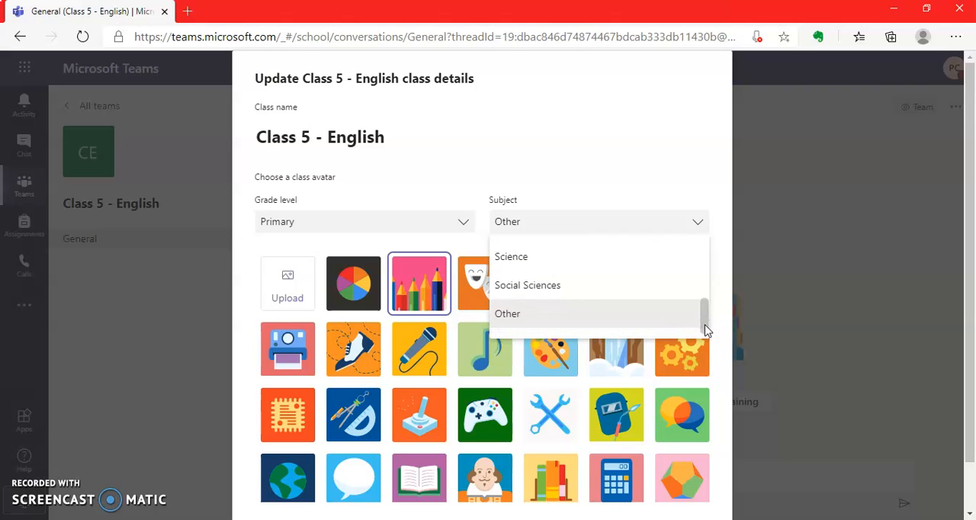
{"action": "left_click_drag", "start_coordinate": [709, 311], "coordinate": [708, 276]}
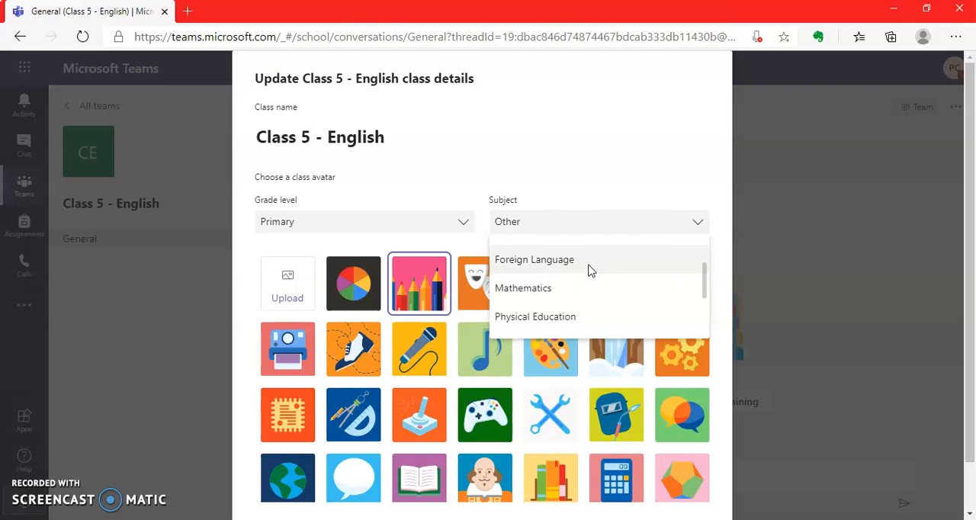
{"action": "left_click", "coordinate": [589, 270]}
{"action": "scroll", "coordinate": [972, 211], "scroll_direction": "down", "scroll_amount": 1}
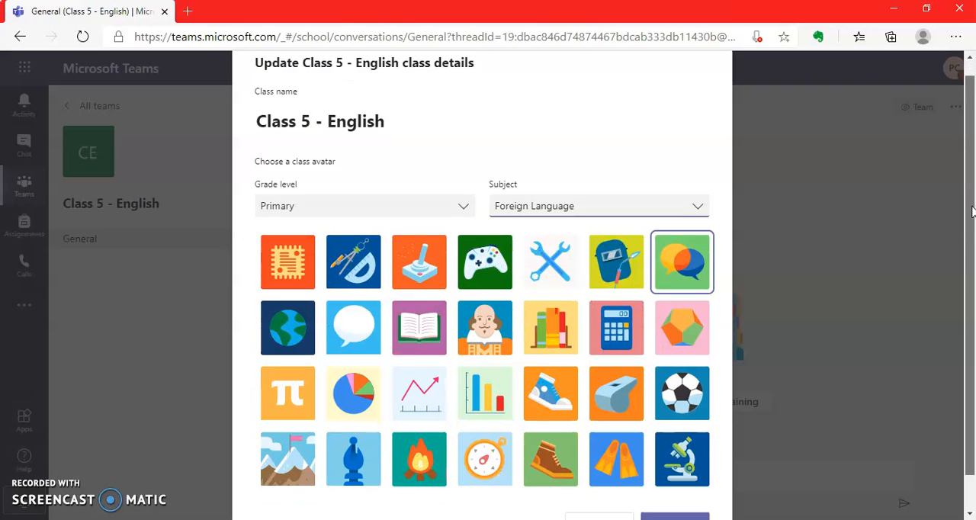
{"action": "scroll", "coordinate": [972, 213], "scroll_direction": "down", "scroll_amount": 1}
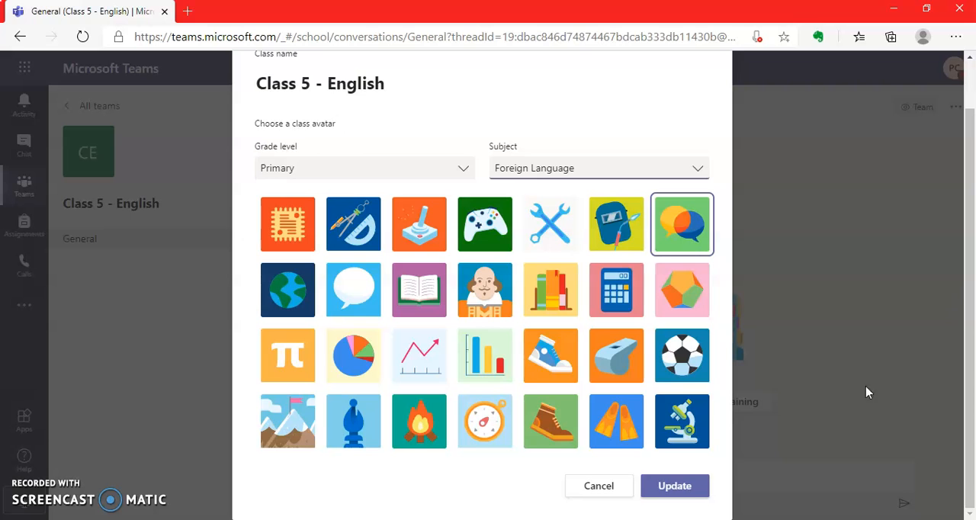
{"action": "left_click", "coordinate": [674, 488]}
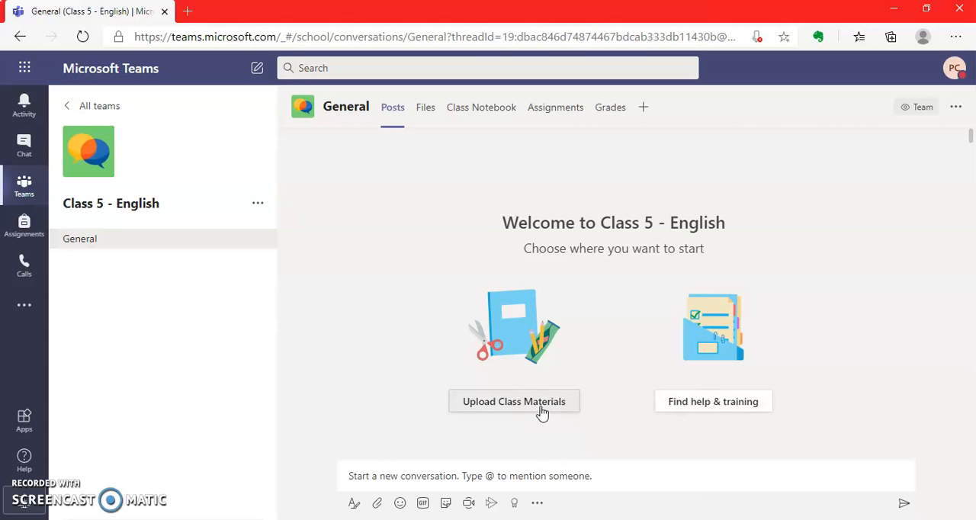
Step: Open the help and training page from the class and look through its topics to the end
{"action": "left_click", "coordinate": [690, 404]}
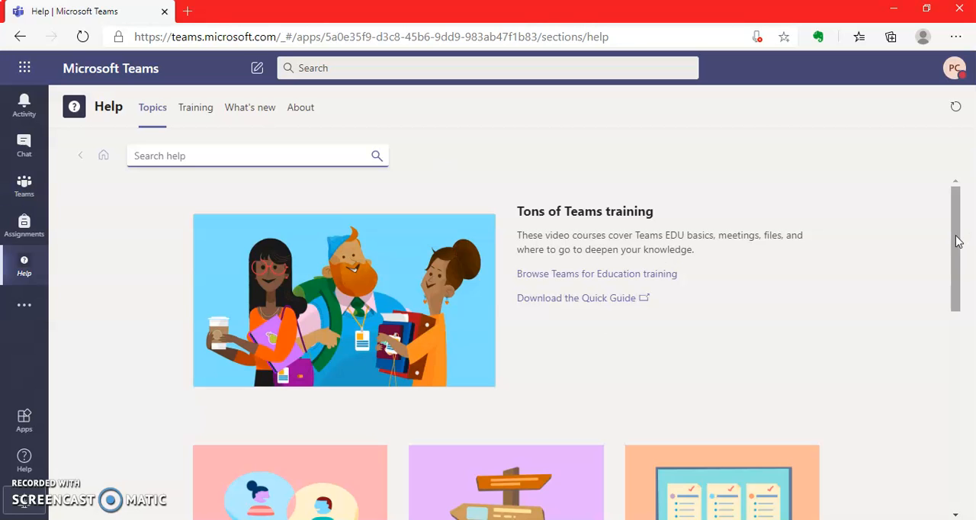
{"action": "left_click_drag", "start_coordinate": [954, 239], "coordinate": [961, 352]}
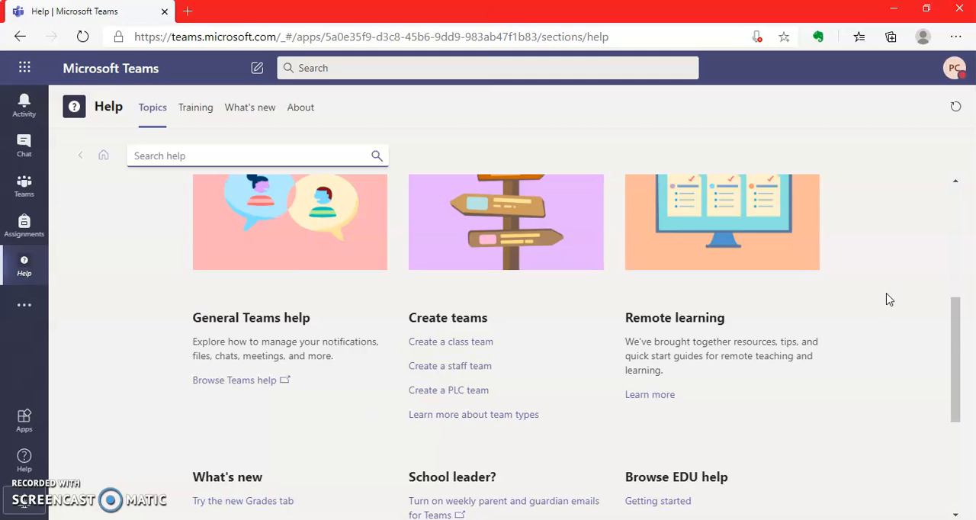
{"action": "left_click_drag", "start_coordinate": [953, 328], "coordinate": [959, 401]}
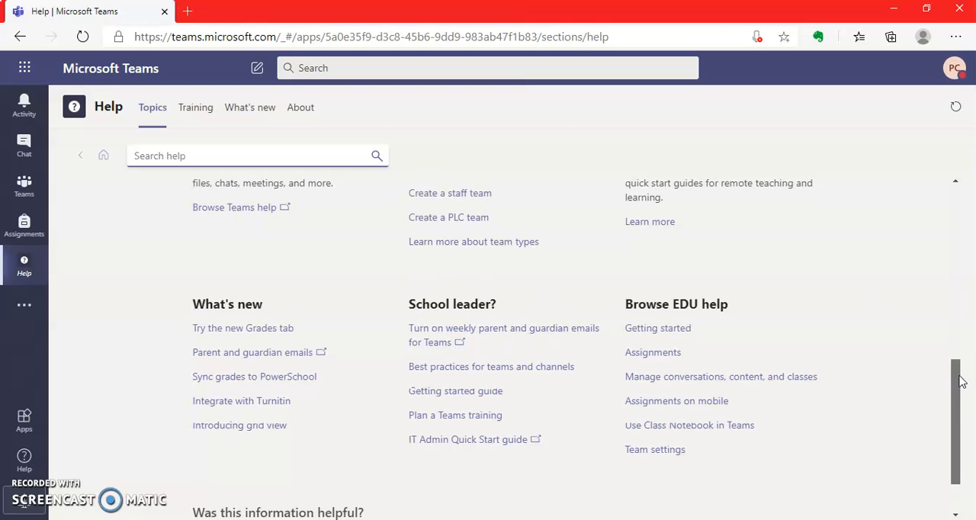
{"action": "left_click_drag", "start_coordinate": [958, 380], "coordinate": [961, 428]}
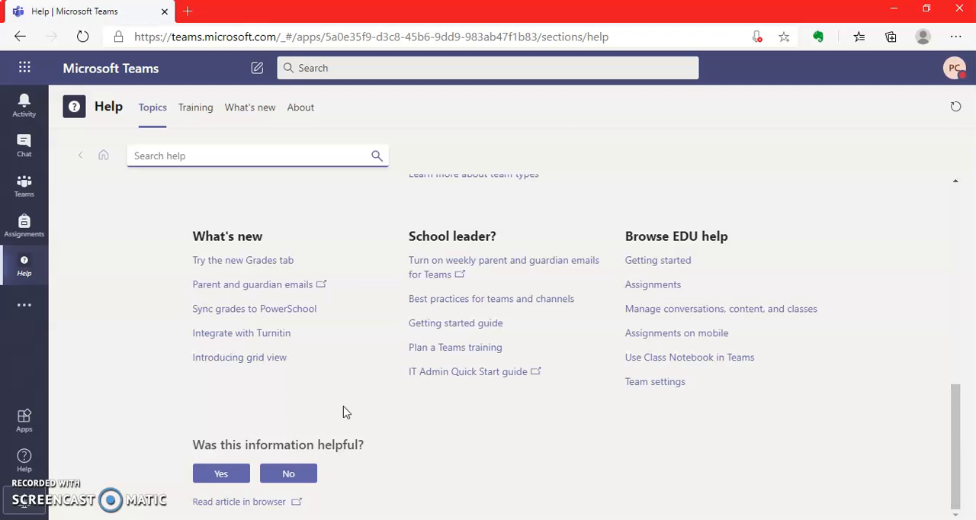
Step: Rate the help information as helpful and send the feedback "Thanks for the tutorial"
{"action": "left_click", "coordinate": [220, 476]}
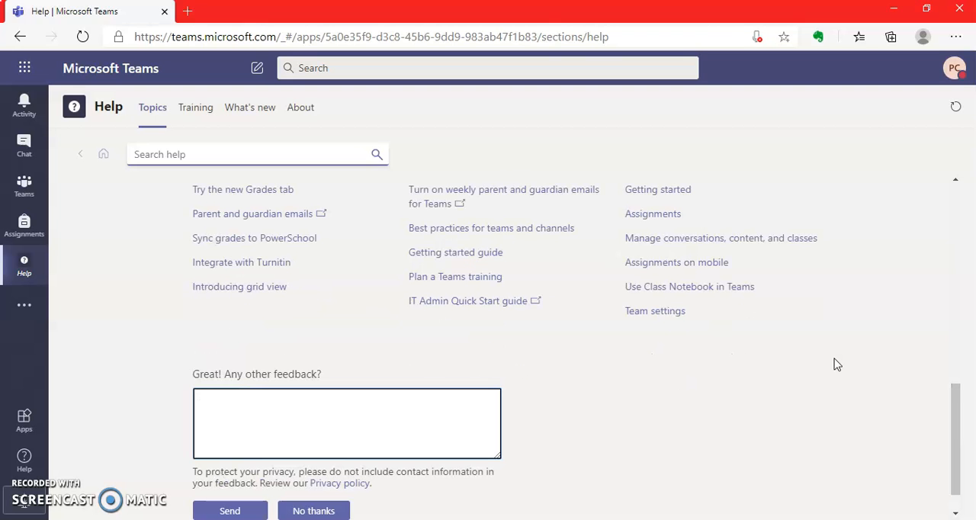
{"action": "type", "text": "Thanks for the tutorials"}
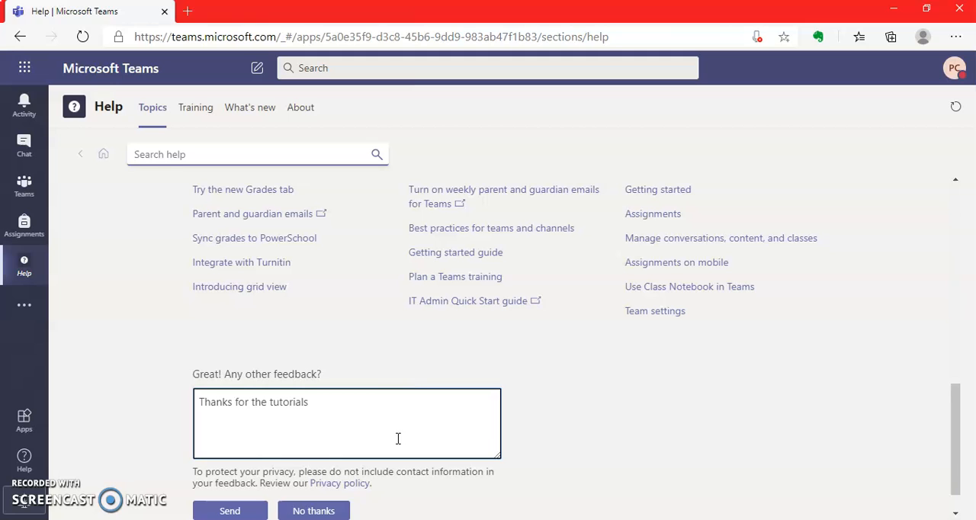
{"action": "left_click", "coordinate": [230, 510]}
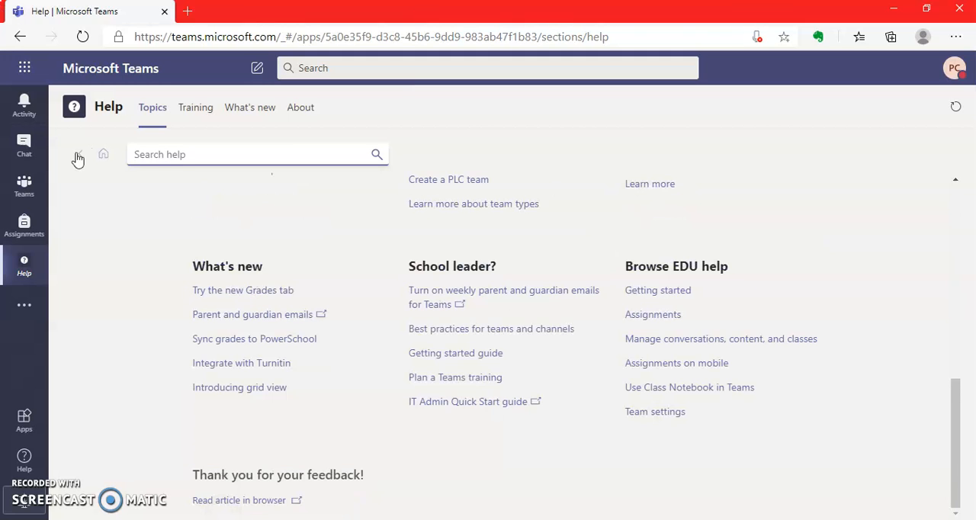
Step: Return to the Class 5 - English team and view the General channel's Files and Class Notebook sections
{"action": "left_click", "coordinate": [27, 186]}
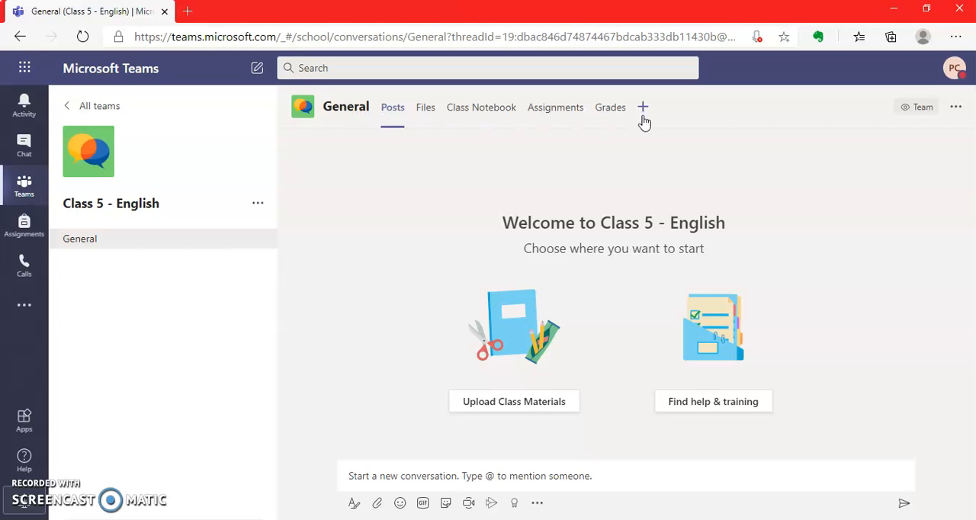
{"action": "left_click", "coordinate": [421, 110]}
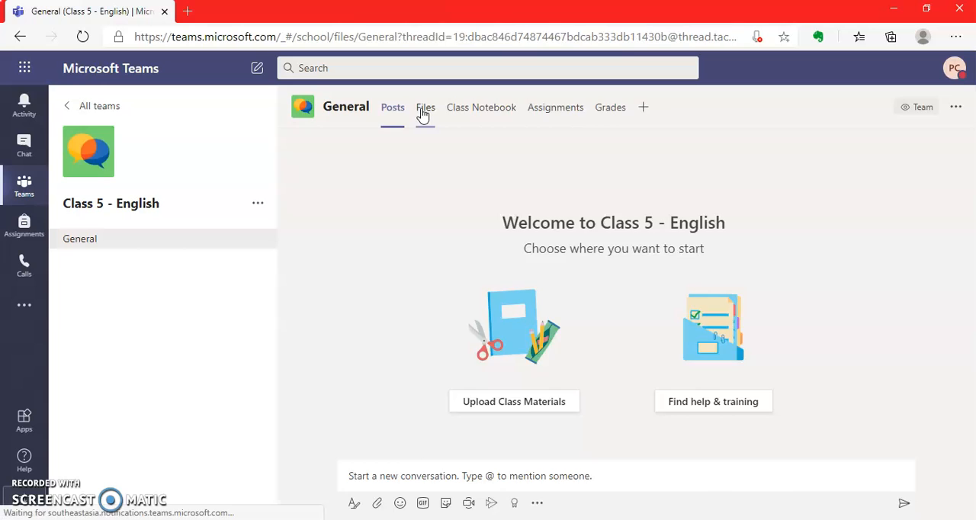
{"action": "left_click", "coordinate": [466, 112]}
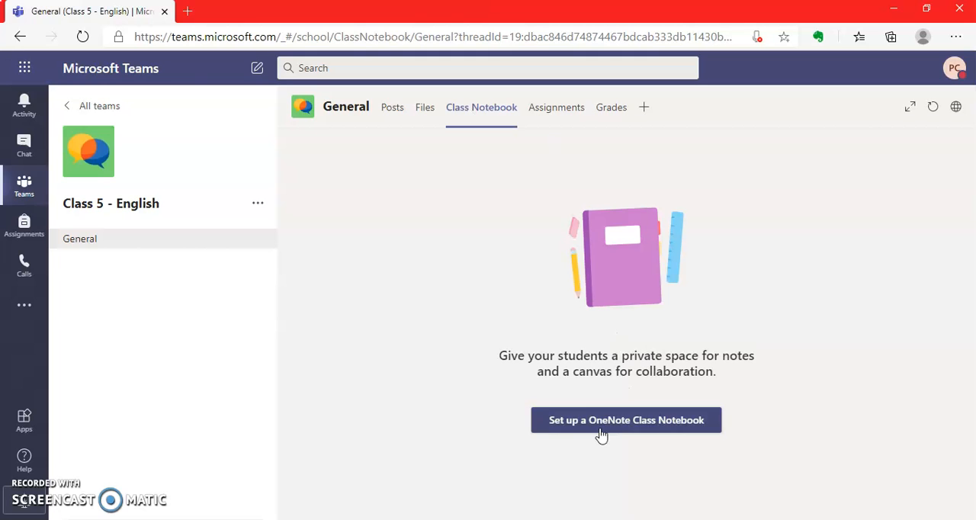
Step: Start setting up a blank OneNote Class Notebook and review its overview, continuing to the student section setup
{"action": "left_click", "coordinate": [601, 433]}
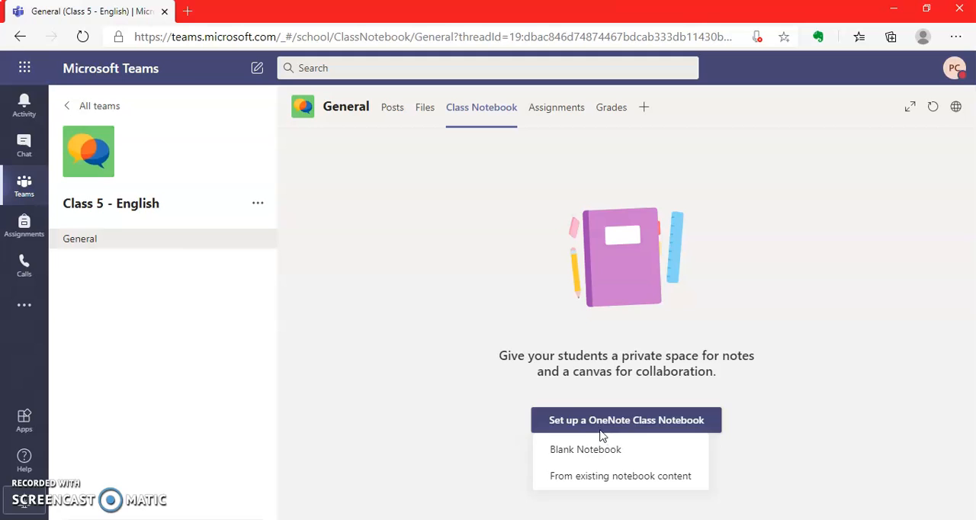
{"action": "left_click", "coordinate": [600, 451]}
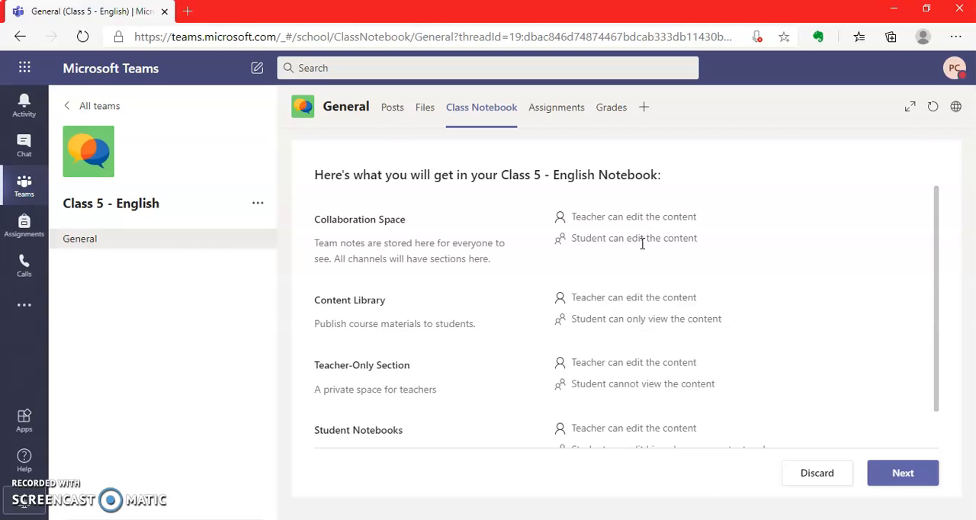
{"action": "scroll", "coordinate": [938, 438], "scroll_direction": "down", "scroll_amount": 2}
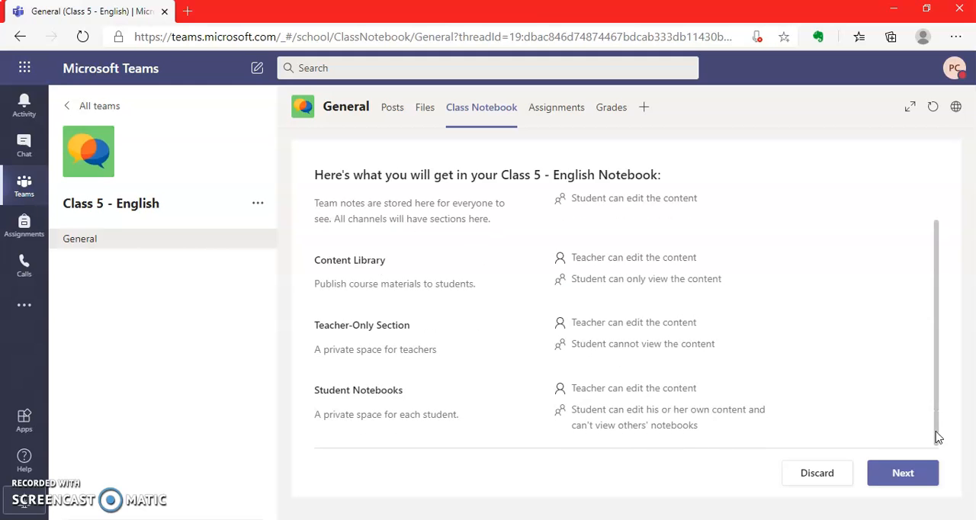
{"action": "left_click", "coordinate": [899, 474]}
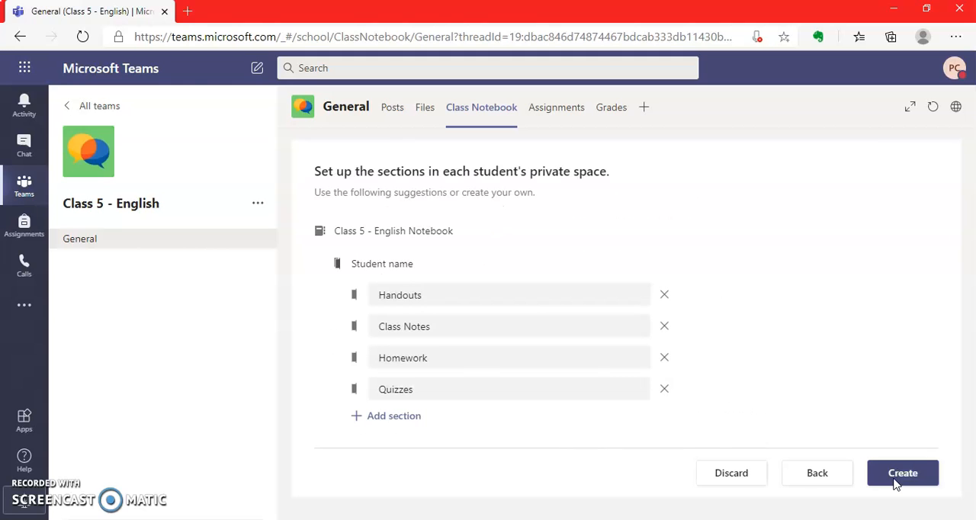
Step: Add Re-Tests, Assignments and Home Tests sections to each student's private space, then create the notebook and dismiss the privacy notice
{"action": "left_click", "coordinate": [394, 419]}
{"action": "type", "text": "Re-Tests"}
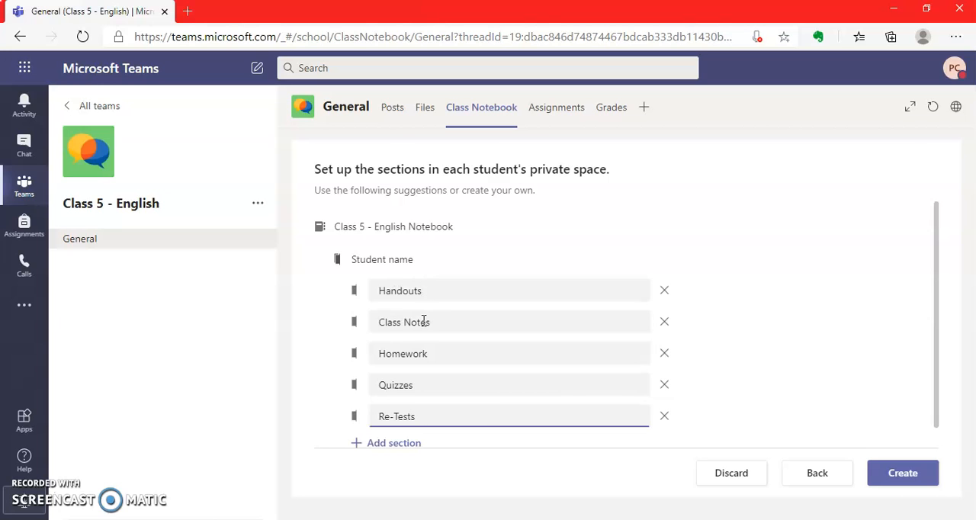
{"action": "left_click", "coordinate": [410, 445]}
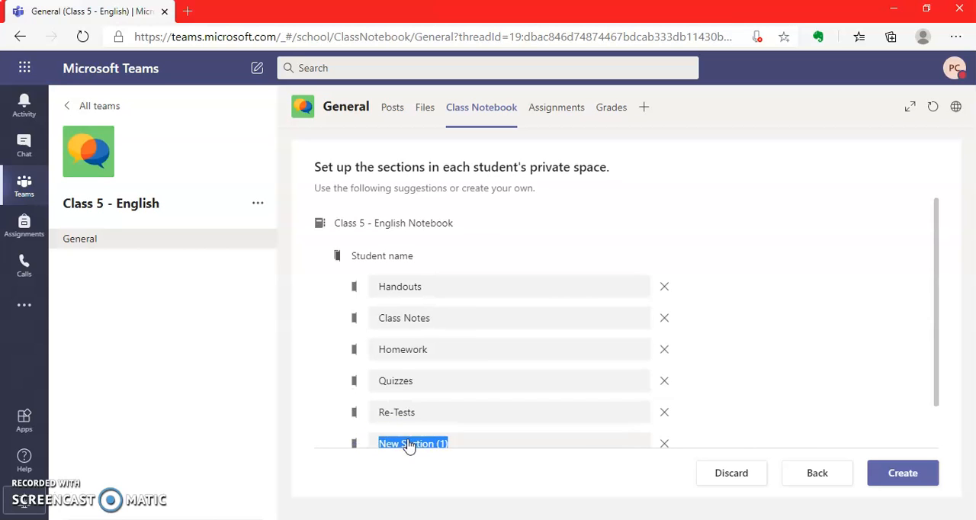
{"action": "type", "text": "Assignments"}
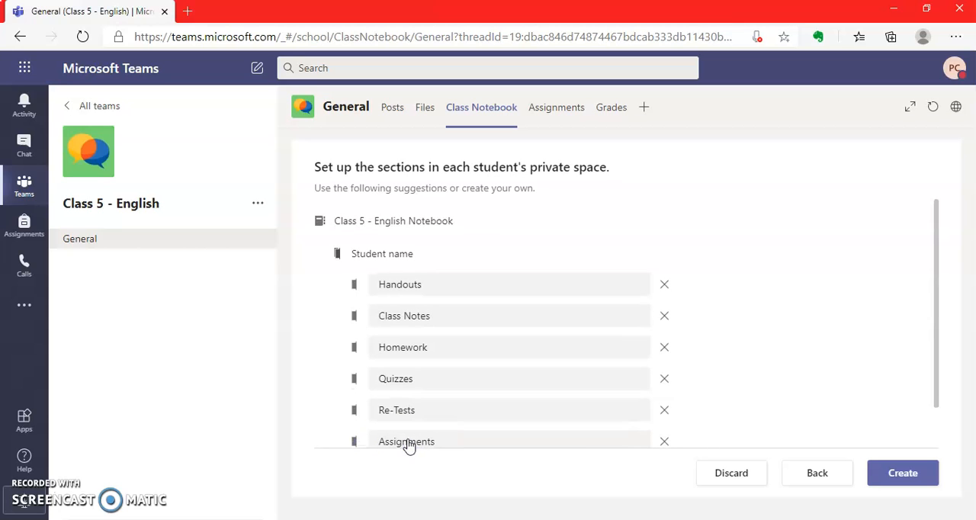
{"action": "left_click_drag", "start_coordinate": [939, 400], "coordinate": [940, 440]}
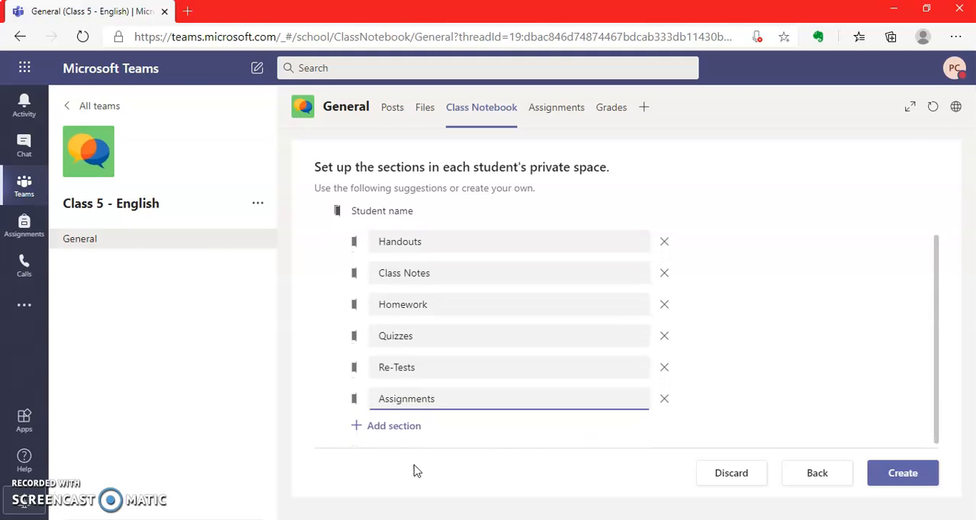
{"action": "left_click", "coordinate": [387, 429]}
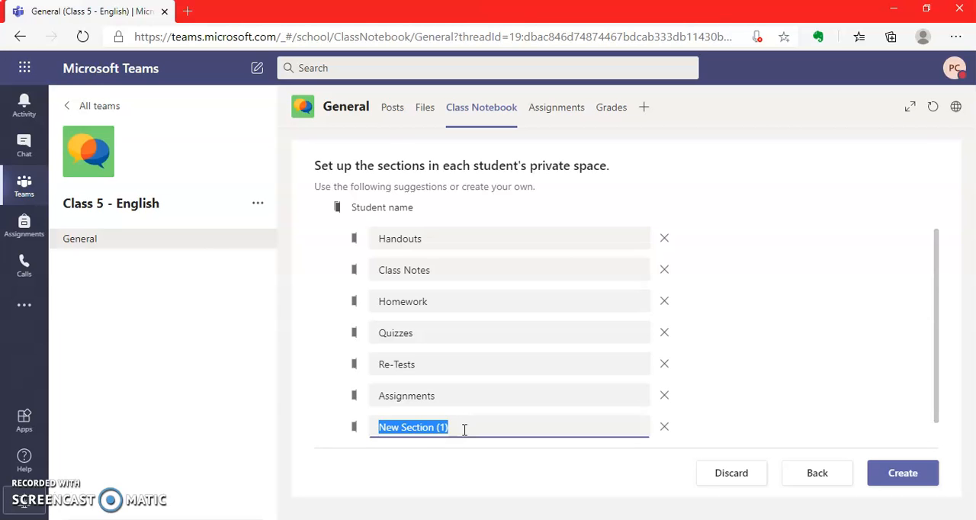
{"action": "type", "text": "Home Test"}
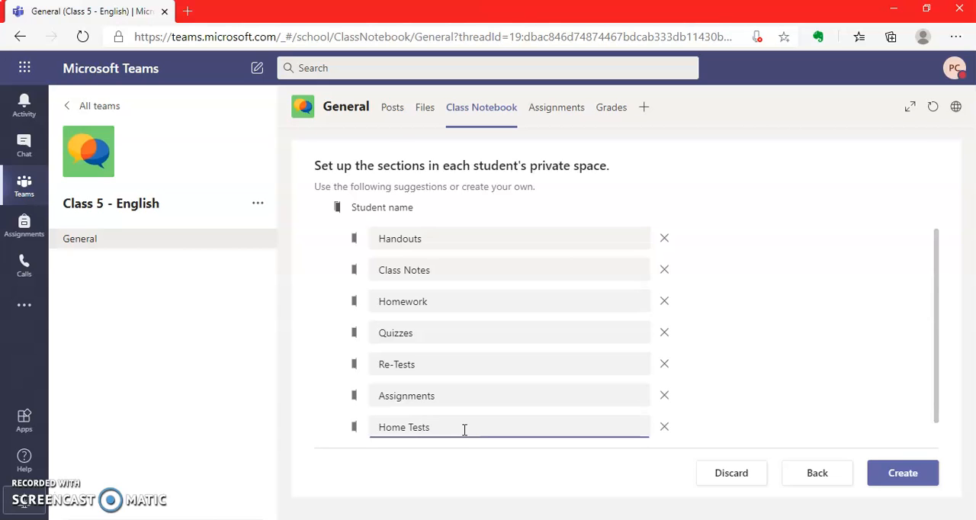
{"action": "type", "text": "s"}
{"action": "left_click", "coordinate": [901, 476]}
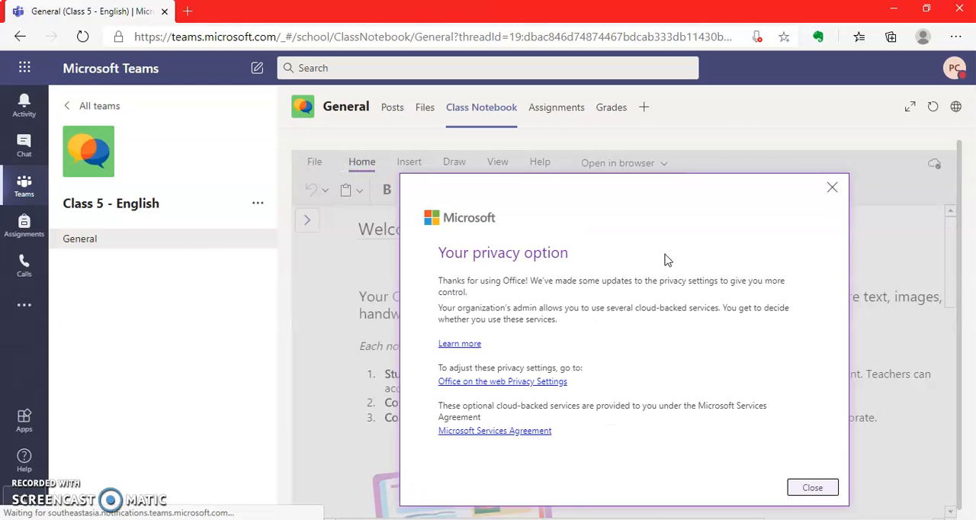
{"action": "left_click", "coordinate": [830, 189]}
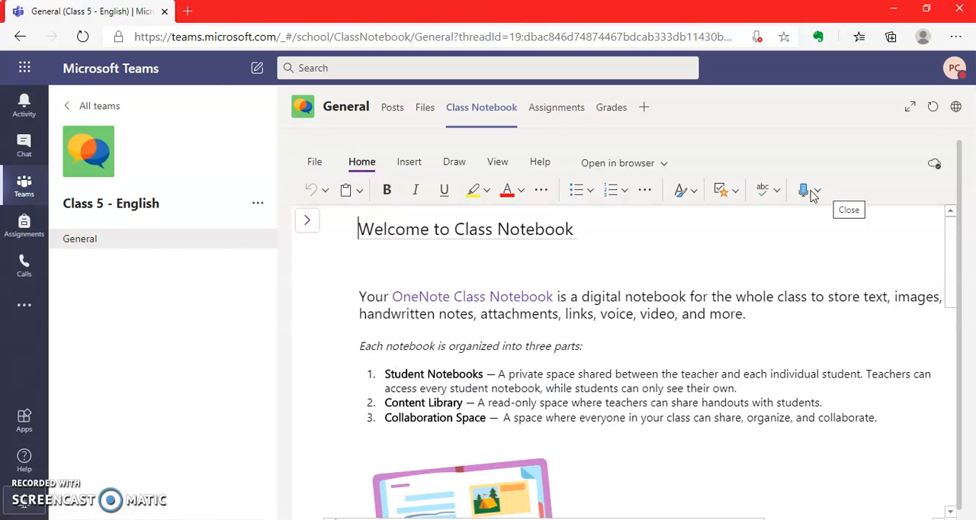
Step: Look through the notebook's clipboard options and its Info and About pages
{"action": "left_click", "coordinate": [358, 191]}
{"action": "left_click", "coordinate": [358, 191]}
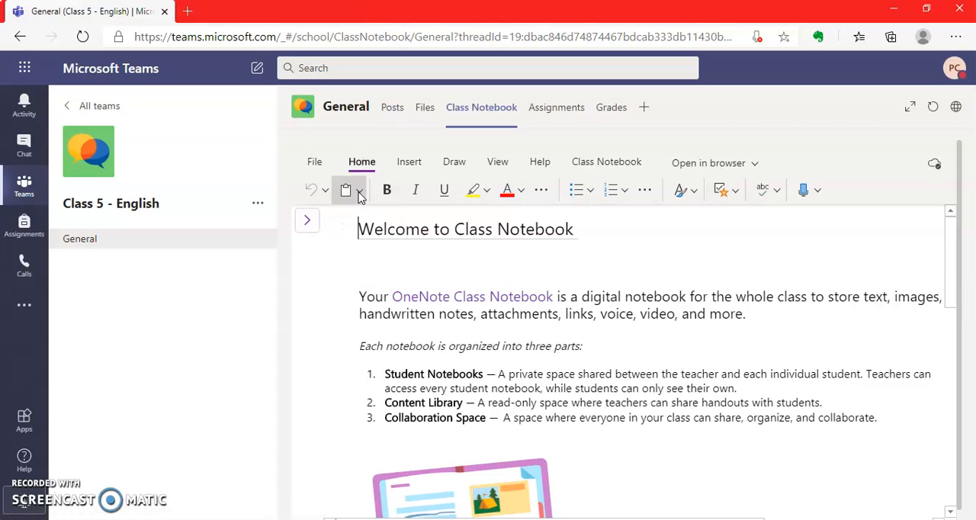
{"action": "left_click", "coordinate": [357, 191]}
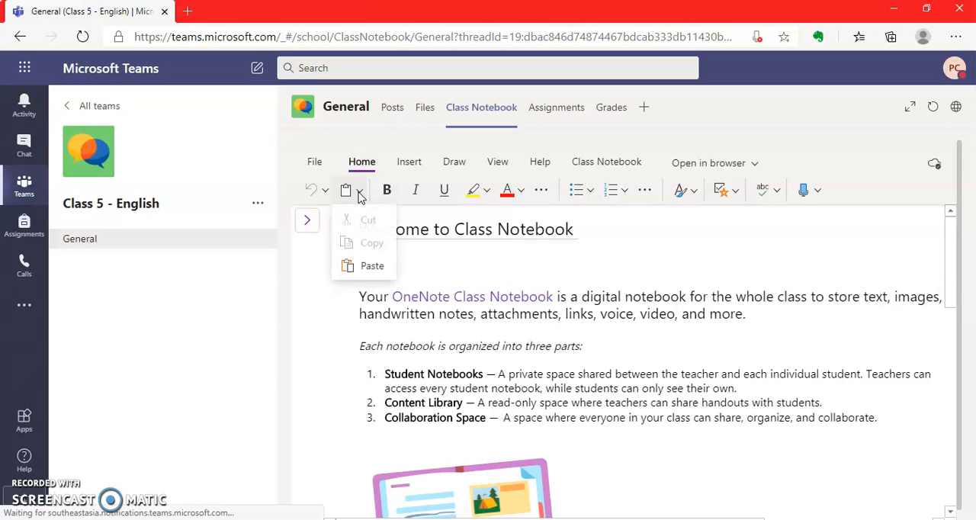
{"action": "left_click", "coordinate": [324, 190]}
{"action": "left_click", "coordinate": [315, 164]}
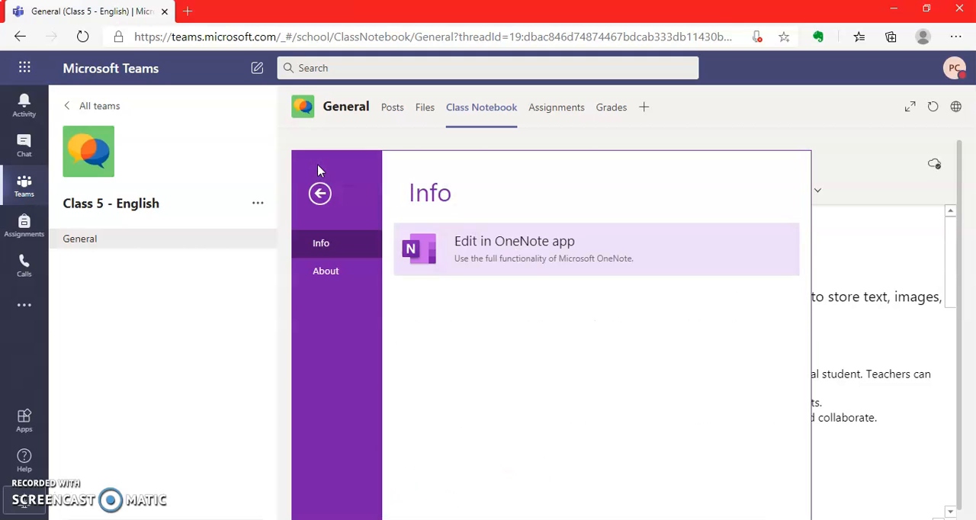
{"action": "left_click", "coordinate": [328, 274]}
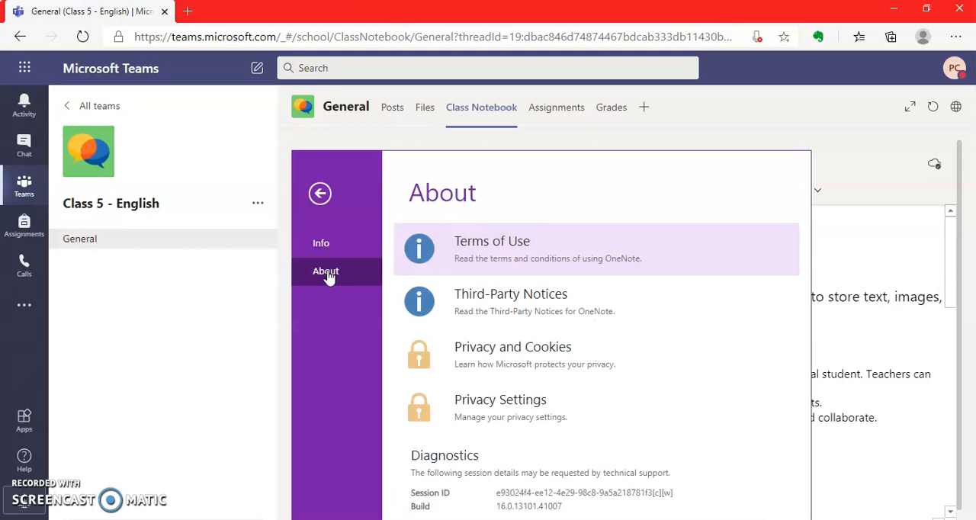
{"action": "left_click", "coordinate": [324, 243]}
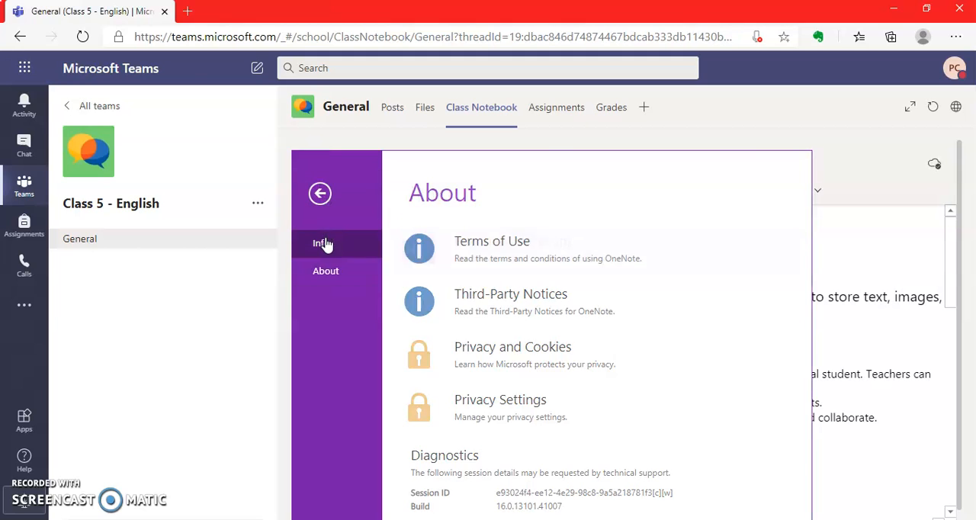
Step: Try to open the class notebook in the OneNote app, then resume editing it in Teams
{"action": "left_click", "coordinate": [523, 259]}
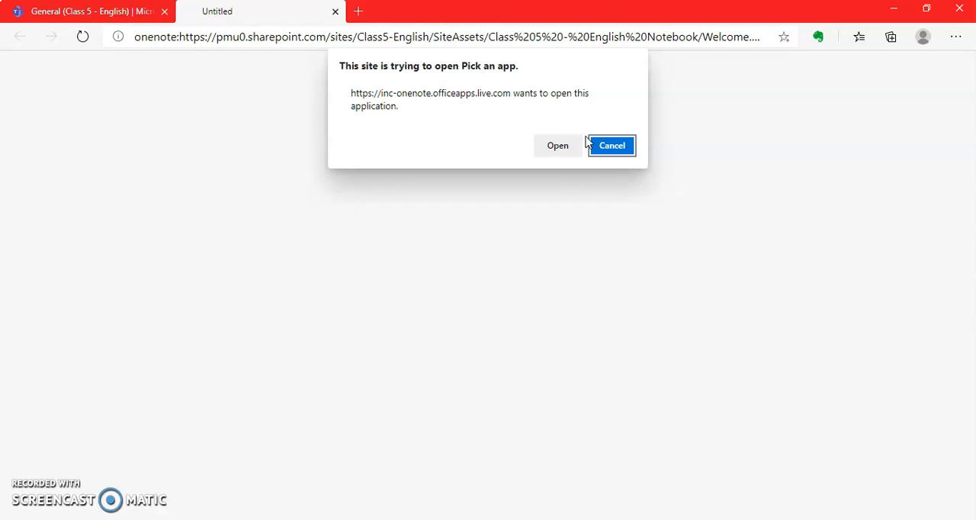
{"action": "left_click", "coordinate": [550, 150]}
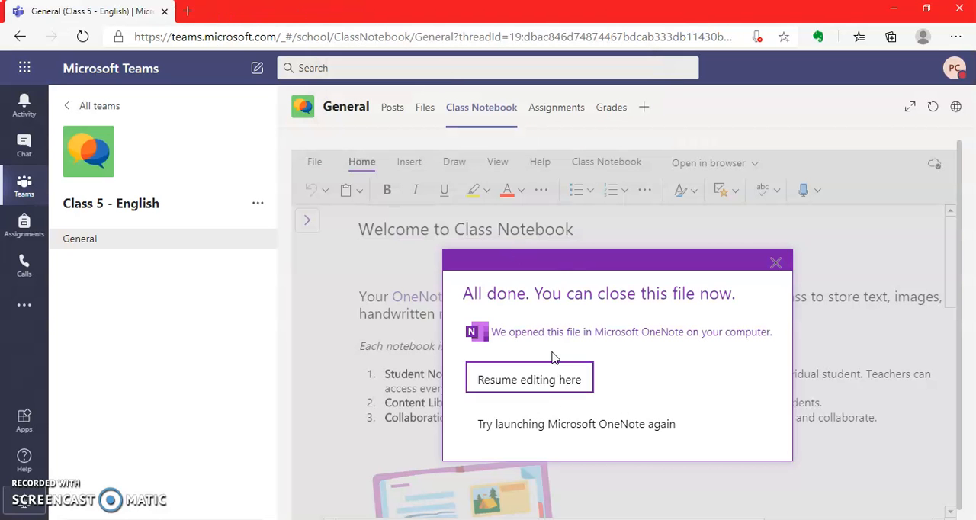
{"action": "left_click", "coordinate": [523, 393]}
{"action": "left_click", "coordinate": [523, 379]}
Step: Replace the welcome page's title with "Welcome Students,"
{"action": "left_click", "coordinate": [352, 228]}
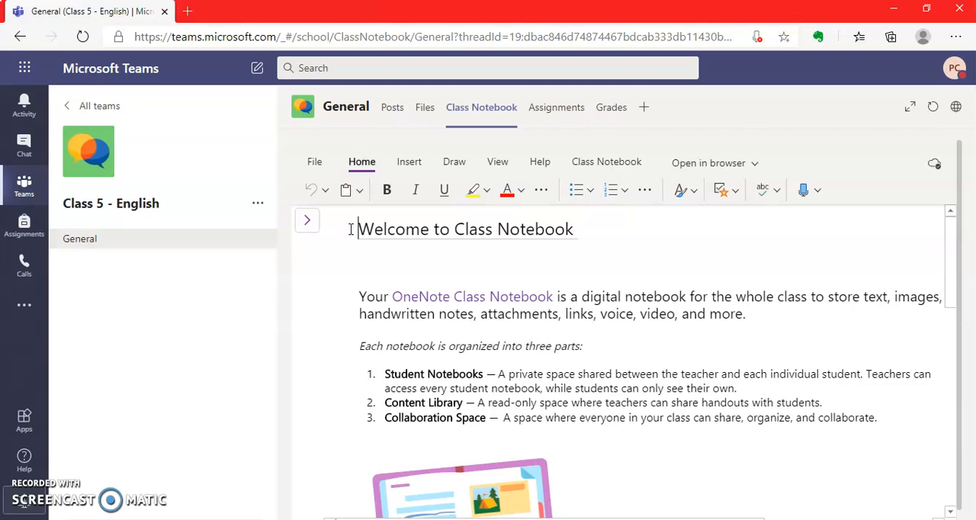
{"action": "triple_click", "coordinate": [351, 226]}
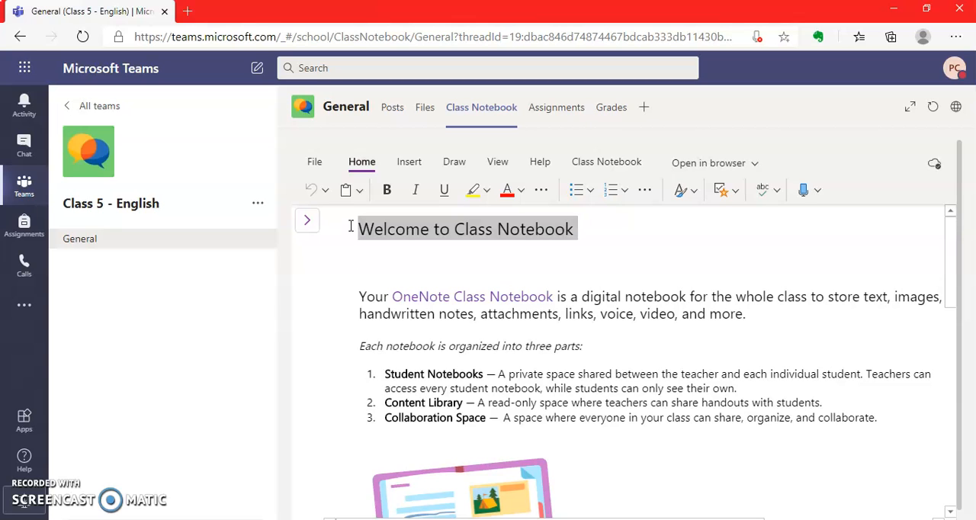
{"action": "key", "text": "BackSpace"}
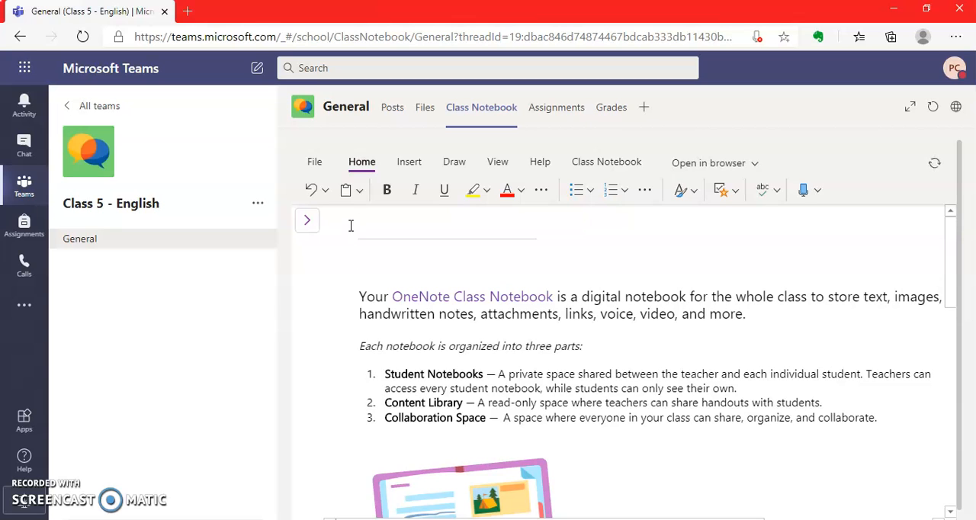
{"action": "type", "text": "W"}
{"action": "key", "text": "BackSpace"}
{"action": "type", "text": "Welcome Students,"}
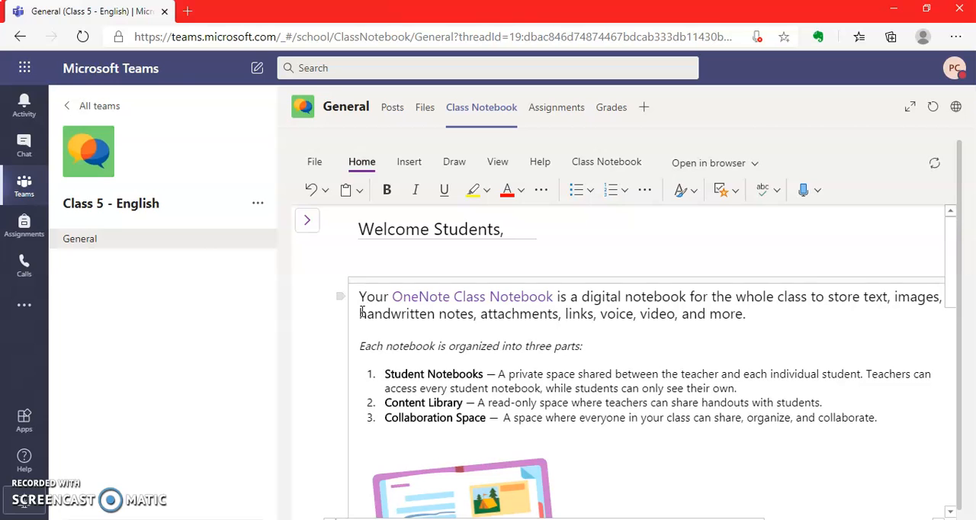
Step: Replace the introductory paragraph below the title with "Hearty Welcome to Grade 5!"
{"action": "left_click_drag", "start_coordinate": [704, 388], "coordinate": [721, 390]}
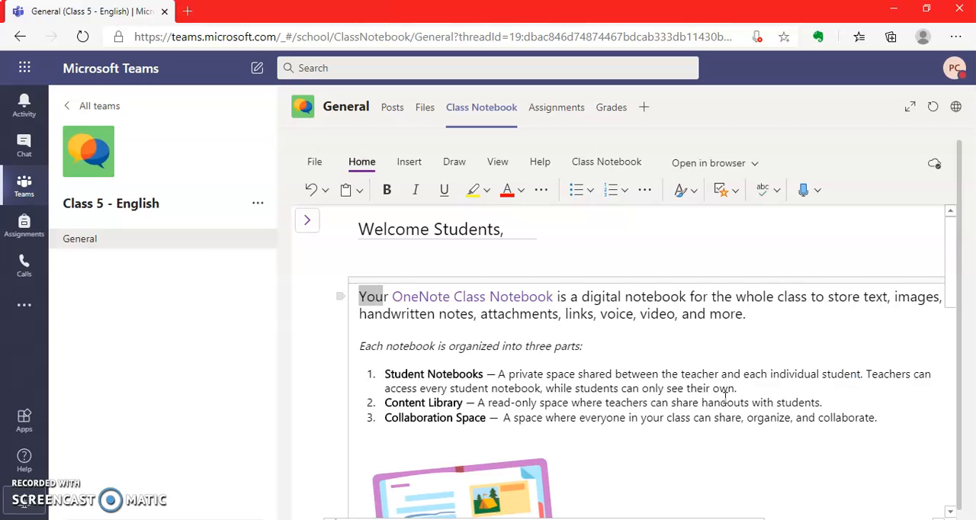
{"action": "key", "text": "ctrl+a"}
{"action": "type", "text": "H"}
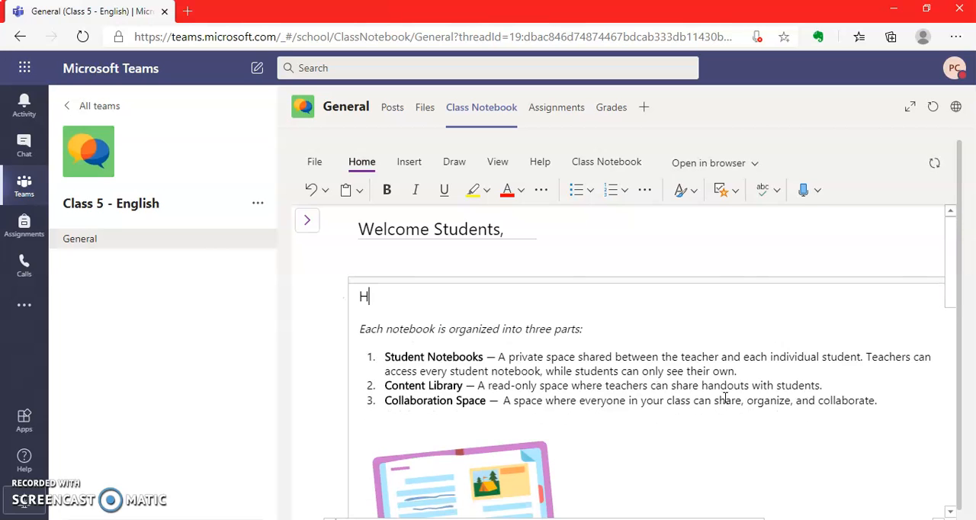
{"action": "type", "text": "earty Welcome to Grade"}
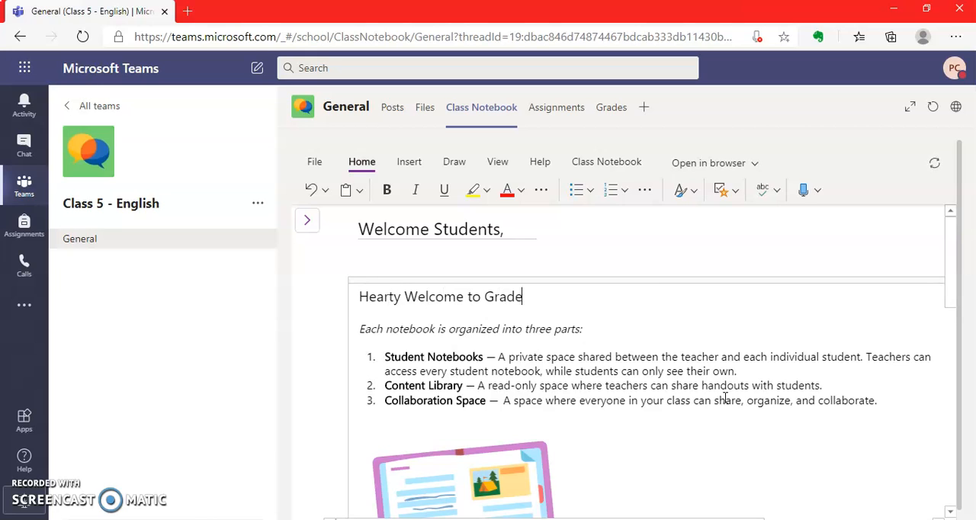
{"action": "type", "text": " 5!"}
Step: Delete the "Each notebook is organized into three parts" line and its numbered list above the notebook picture
{"action": "scroll", "coordinate": [564, 421], "scroll_direction": "down", "scroll_amount": 2}
{"action": "left_click", "coordinate": [563, 420]}
{"action": "left_click", "coordinate": [544, 399]}
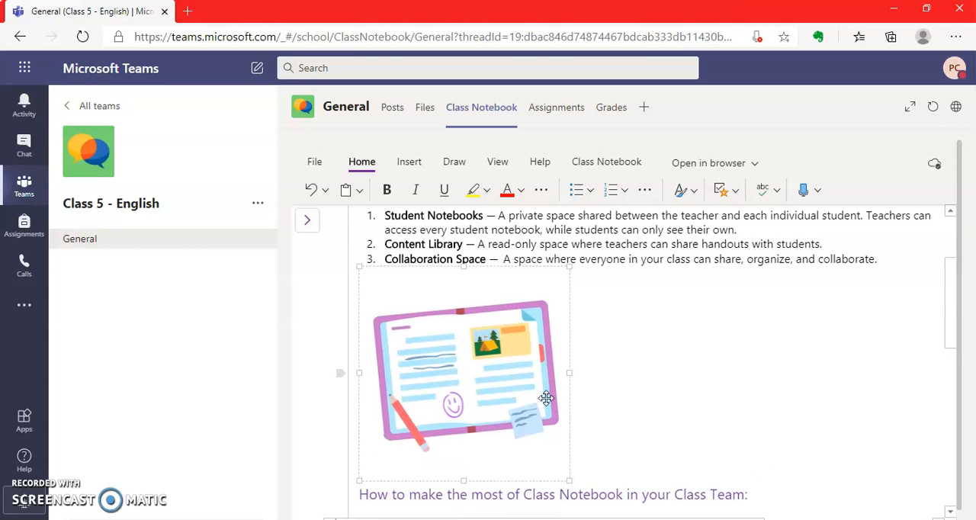
{"action": "left_click_drag", "start_coordinate": [951, 338], "coordinate": [949, 316]}
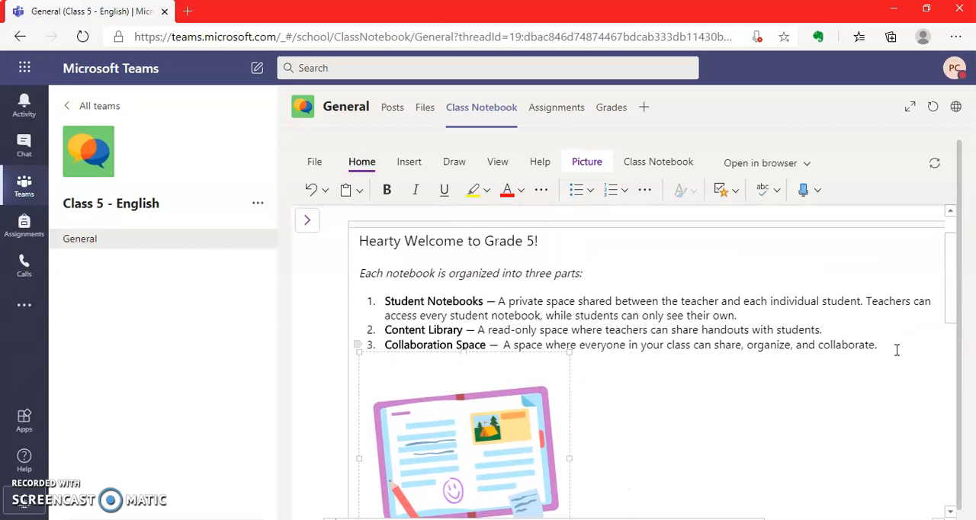
{"action": "left_click_drag", "start_coordinate": [887, 350], "coordinate": [339, 269]}
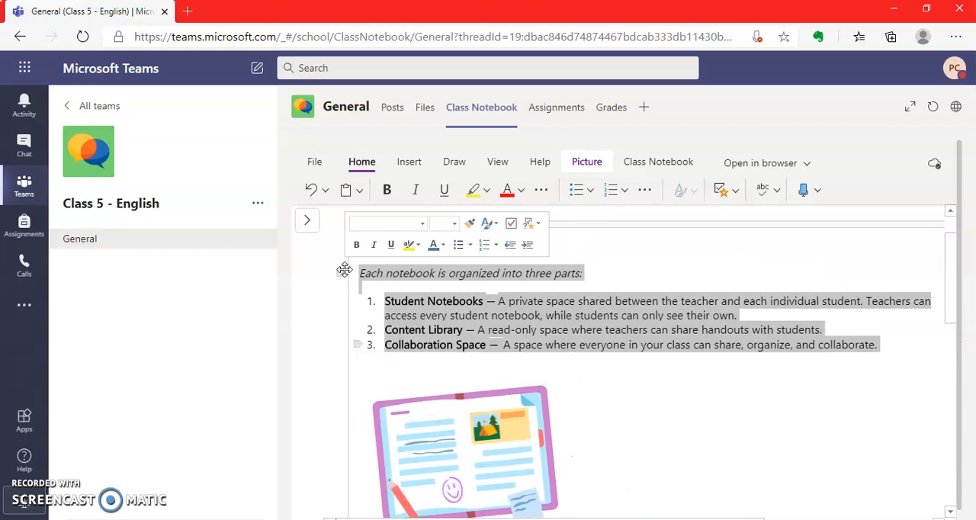
{"action": "key", "text": "BackSpace"}
{"action": "left_click", "coordinate": [344, 269]}
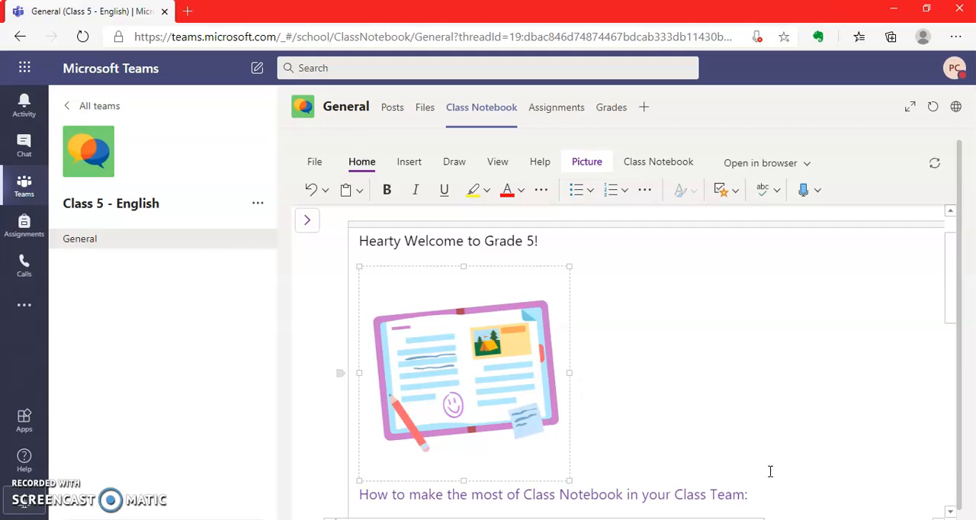
Step: Delete all text below the notebook picture, from "How to make the most of Class Notebook" through the "Learn more" paragraph
{"action": "scroll", "coordinate": [947, 271], "scroll_direction": "down", "scroll_amount": 3}
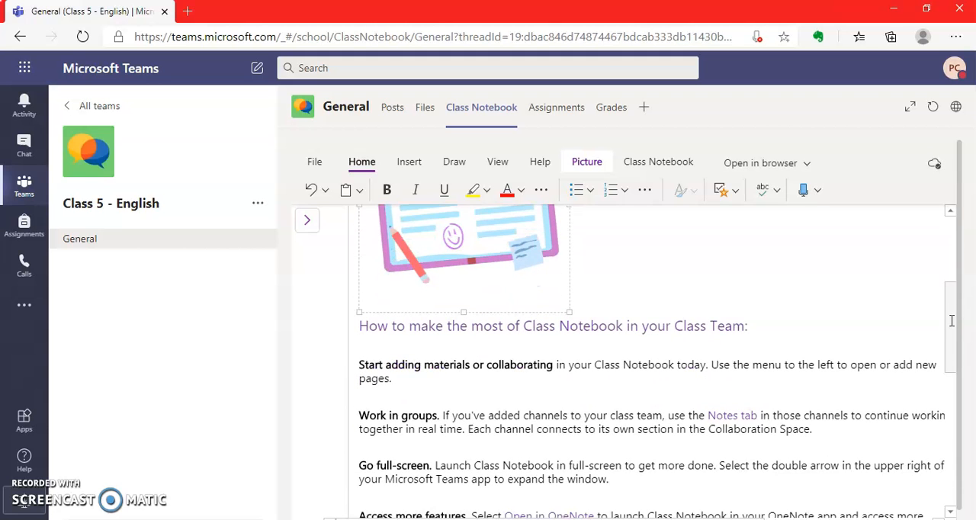
{"action": "left_click_drag", "start_coordinate": [364, 321], "coordinate": [815, 294]}
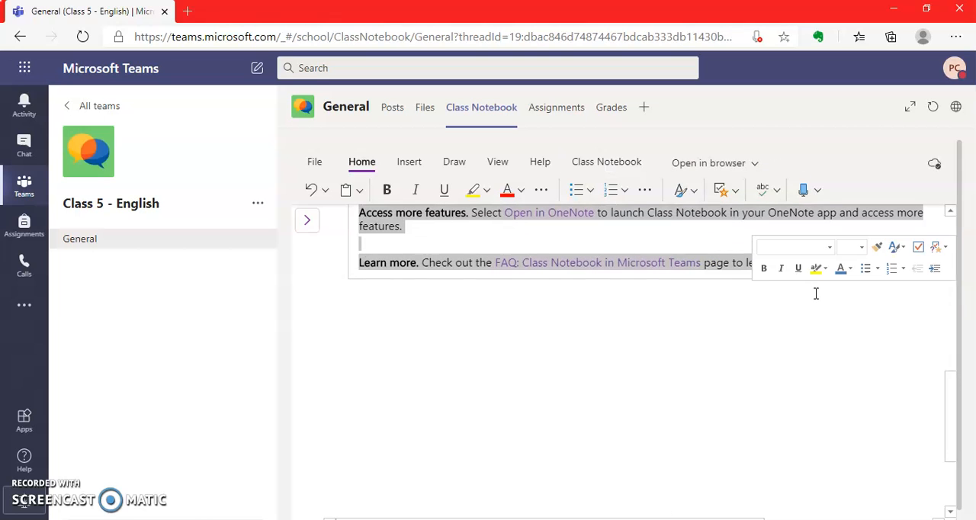
{"action": "key", "text": "Delete"}
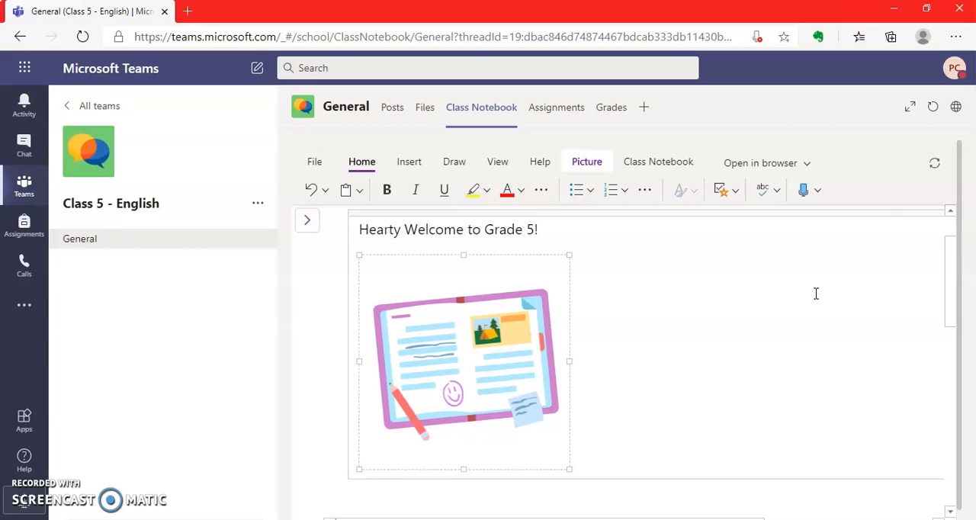
{"action": "scroll", "coordinate": [955, 302], "scroll_direction": "up", "scroll_amount": 2}
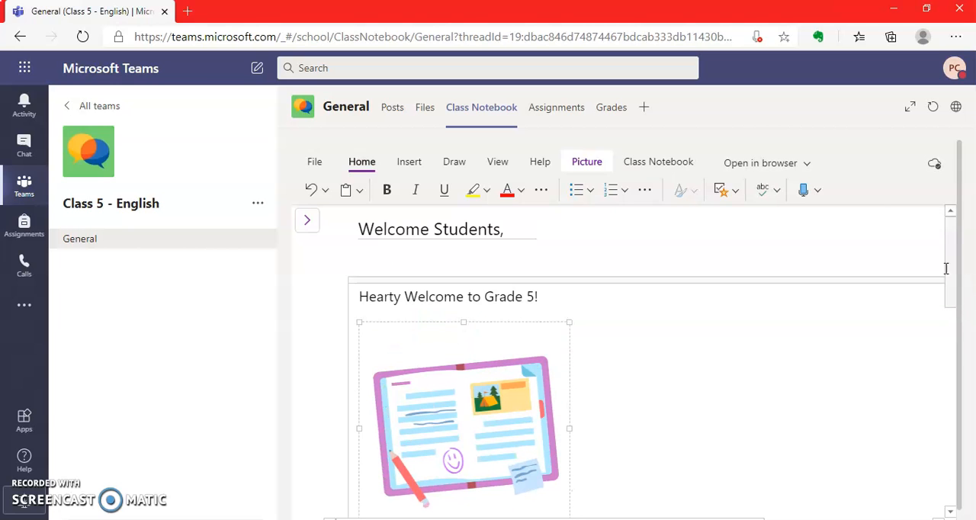
{"action": "left_click", "coordinate": [408, 163]}
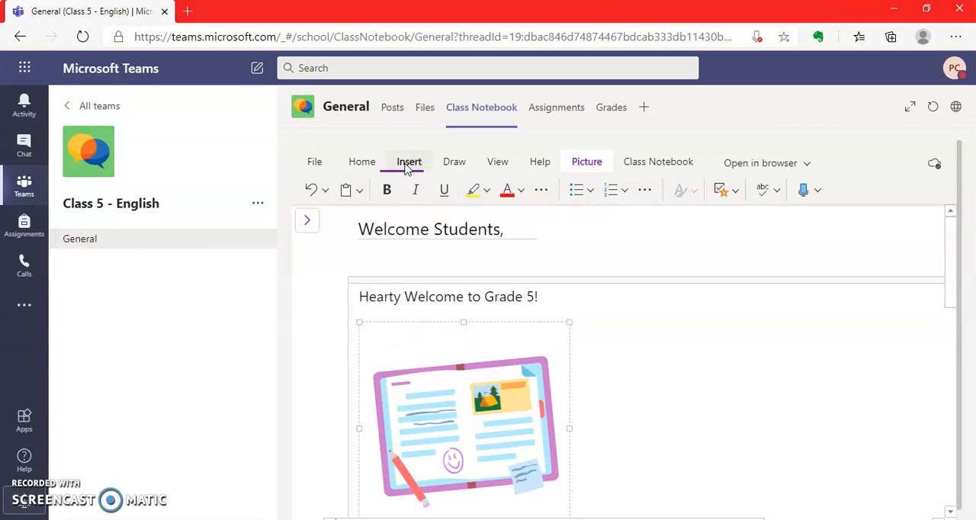
{"action": "left_click", "coordinate": [397, 191]}
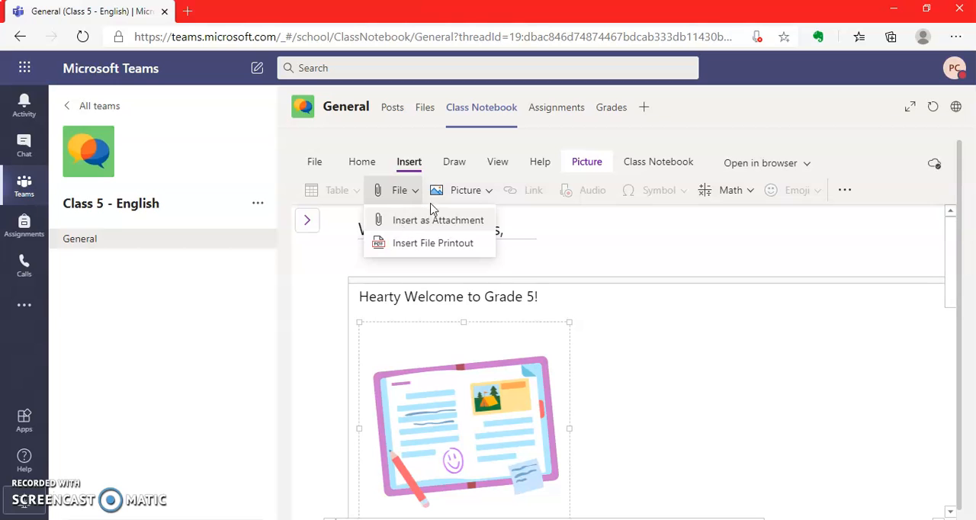
{"action": "left_click", "coordinate": [465, 191]}
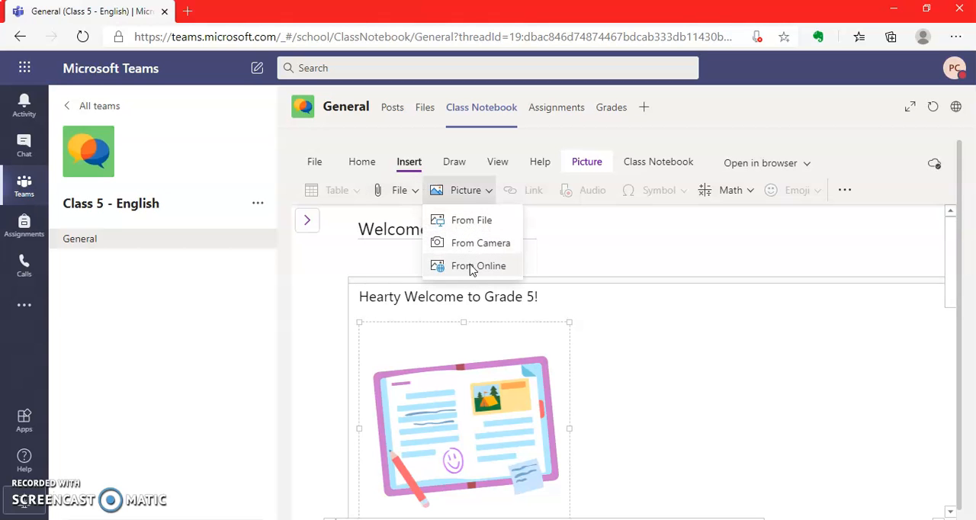
Step: Handwrite the sum "1 + 2 = ?" in black pen beside the notebook picture on the welcome page
{"action": "left_click", "coordinate": [453, 162]}
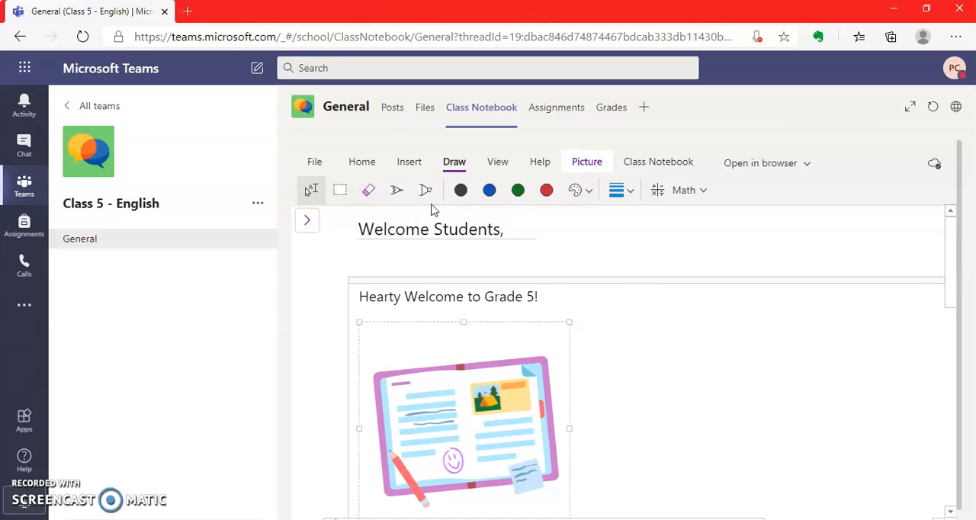
{"action": "left_click", "coordinate": [396, 191]}
{"action": "left_click_drag", "start_coordinate": [613, 332], "coordinate": [621, 393]}
{"action": "left_click_drag", "start_coordinate": [643, 333], "coordinate": [646, 362]}
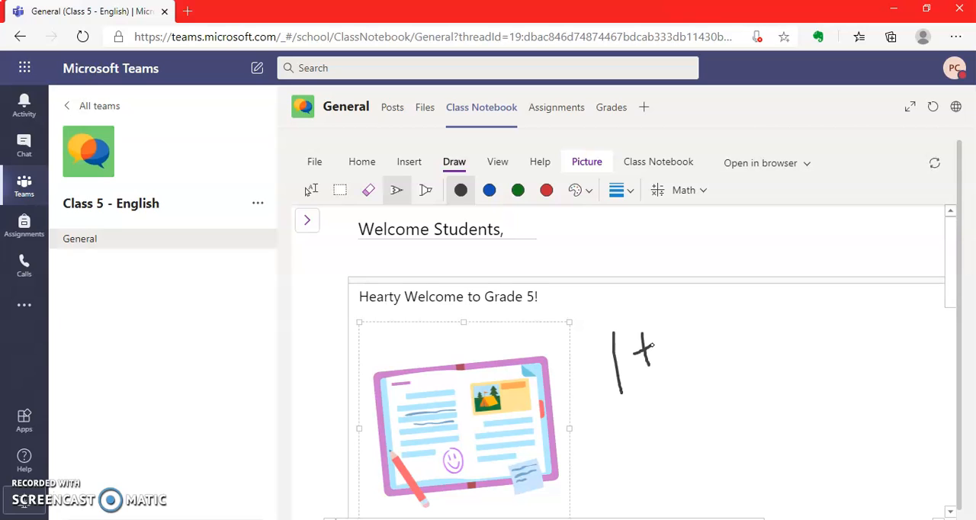
{"action": "left_click_drag", "start_coordinate": [684, 350], "coordinate": [708, 345]}
{"action": "left_click_drag", "start_coordinate": [783, 308], "coordinate": [780, 340]}
{"action": "left_click", "coordinate": [795, 351]}
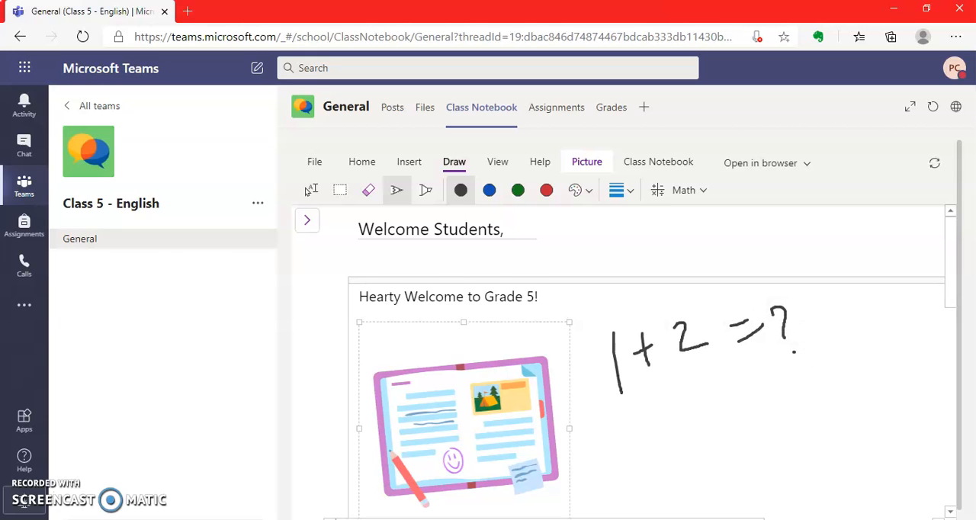
Step: Handwrite a second sum, "30 + 5 = ?", in black pen under "1 + 2 = ?"
{"action": "mouse_move", "coordinate": [604, 429]}
{"action": "left_mouse_down"}
{"action": "mouse_move", "coordinate": [630, 451]}
{"action": "mouse_move", "coordinate": [606, 461]}
{"action": "left_mouse_up"}
{"action": "mouse_move", "coordinate": [653, 421]}
{"action": "left_mouse_down"}
{"action": "mouse_move", "coordinate": [644, 446]}
{"action": "mouse_move", "coordinate": [653, 422]}
{"action": "mouse_move", "coordinate": [708, 418]}
{"action": "left_mouse_up"}
{"action": "left_click_drag", "start_coordinate": [694, 412], "coordinate": [705, 440]}
{"action": "left_click_drag", "start_coordinate": [721, 395], "coordinate": [719, 418]}
{"action": "left_click_drag", "start_coordinate": [730, 391], "coordinate": [747, 387]}
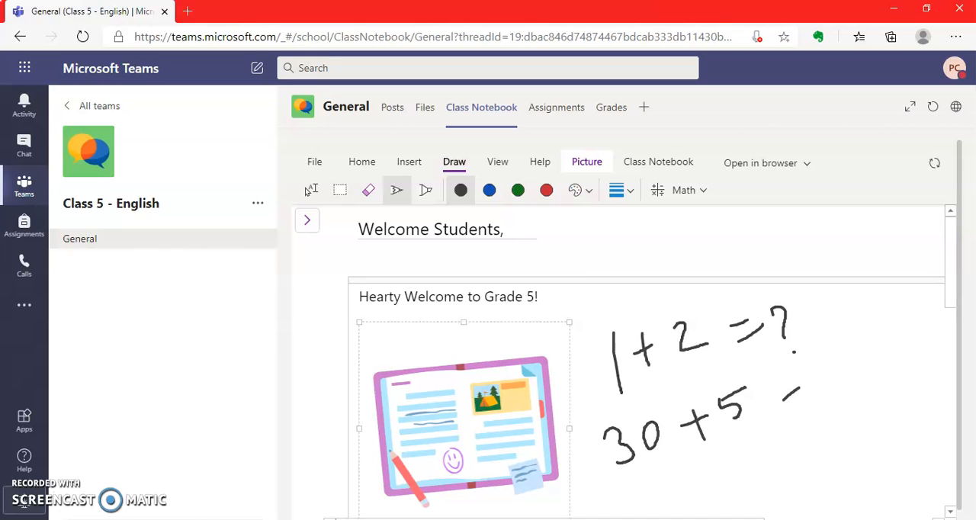
{"action": "left_click_drag", "start_coordinate": [826, 359], "coordinate": [839, 380]}
{"action": "left_click", "coordinate": [853, 394]}
Step: Handwrite a third sum, "5 - 2 = ?", in black pen under "30 + 5 = ?"
{"action": "mouse_move", "coordinate": [650, 481]}
{"action": "left_mouse_down"}
{"action": "mouse_move", "coordinate": [655, 503]}
{"action": "mouse_move", "coordinate": [682, 468]}
{"action": "left_mouse_up"}
{"action": "left_click_drag", "start_coordinate": [706, 492], "coordinate": [723, 477]}
{"action": "mouse_move", "coordinate": [753, 451]}
{"action": "left_mouse_down"}
{"action": "mouse_move", "coordinate": [763, 477]}
{"action": "mouse_move", "coordinate": [799, 462]}
{"action": "left_mouse_up"}
{"action": "left_click_drag", "start_coordinate": [821, 451], "coordinate": [867, 449]}
{"action": "left_click", "coordinate": [878, 458]}
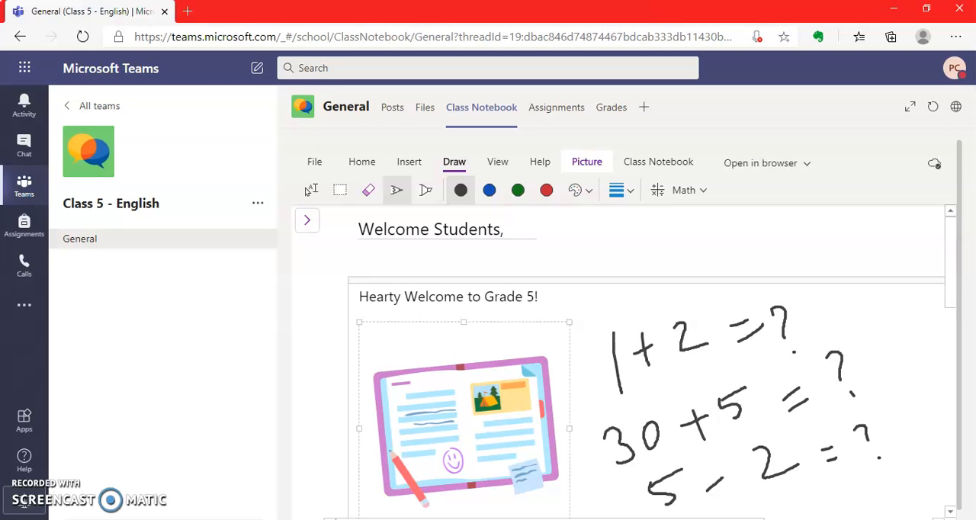
Step: Erase all three handwritten sums beside the notebook picture
{"action": "left_click", "coordinate": [369, 191]}
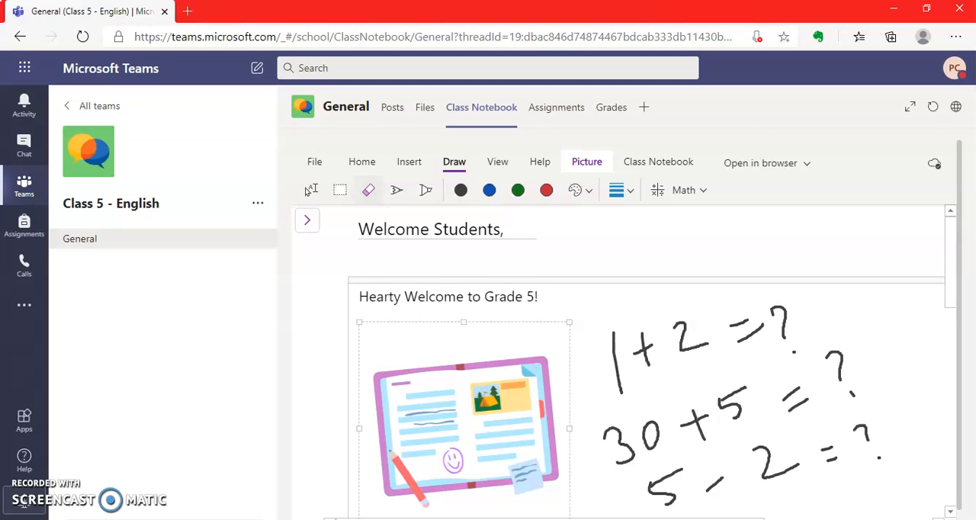
{"action": "mouse_move", "coordinate": [855, 357]}
{"action": "left_mouse_down"}
{"action": "mouse_move", "coordinate": [660, 495]}
{"action": "mouse_move", "coordinate": [611, 451]}
{"action": "mouse_move", "coordinate": [785, 339]}
{"action": "mouse_move", "coordinate": [599, 381]}
{"action": "mouse_move", "coordinate": [694, 438]}
{"action": "mouse_move", "coordinate": [892, 449]}
{"action": "mouse_move", "coordinate": [885, 462]}
{"action": "mouse_move", "coordinate": [877, 433]}
{"action": "left_mouse_up"}
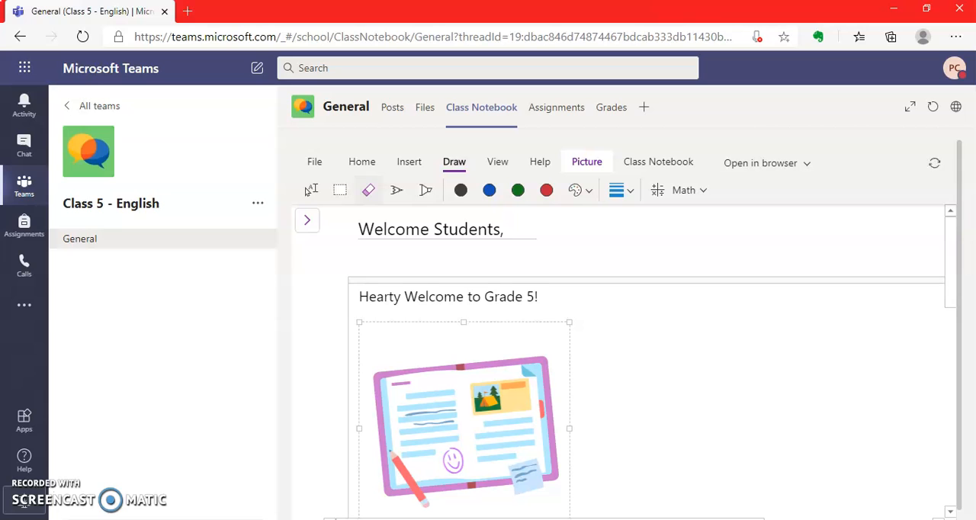
Step: Handwrite "Hello Students," in black pen on two lines beside the notebook picture
{"action": "left_click", "coordinate": [460, 190]}
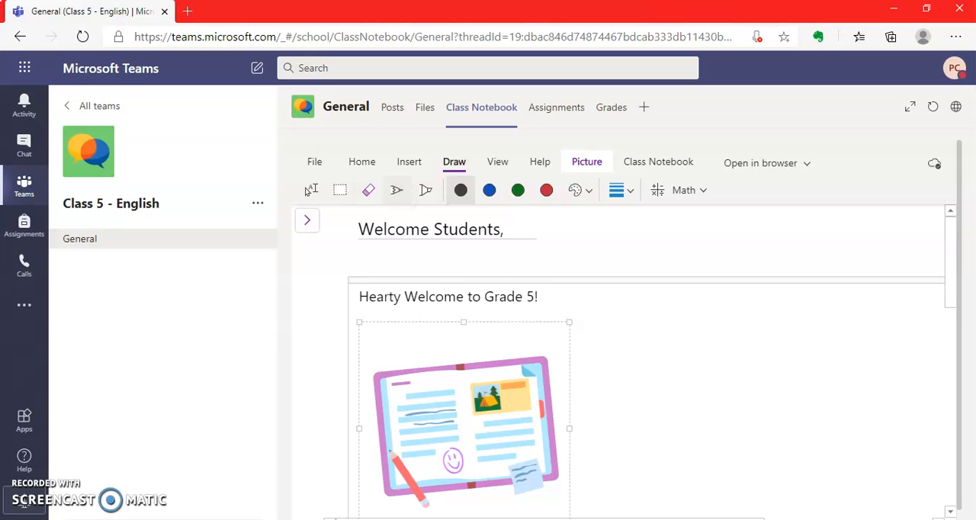
{"action": "left_click_drag", "start_coordinate": [604, 331], "coordinate": [602, 395]}
{"action": "mouse_move", "coordinate": [637, 315]}
{"action": "left_mouse_down"}
{"action": "mouse_move", "coordinate": [625, 387]}
{"action": "mouse_move", "coordinate": [674, 320]}
{"action": "mouse_move", "coordinate": [700, 358]}
{"action": "mouse_move", "coordinate": [724, 340]}
{"action": "left_mouse_up"}
{"action": "left_click_drag", "start_coordinate": [691, 399], "coordinate": [654, 471]}
{"action": "left_click_drag", "start_coordinate": [707, 418], "coordinate": [648, 446]}
{"action": "mouse_move", "coordinate": [732, 448]}
{"action": "left_mouse_down"}
{"action": "mouse_move", "coordinate": [731, 392]}
{"action": "mouse_move", "coordinate": [752, 406]}
{"action": "mouse_move", "coordinate": [793, 385]}
{"action": "mouse_move", "coordinate": [813, 402]}
{"action": "mouse_move", "coordinate": [841, 377]}
{"action": "mouse_move", "coordinate": [858, 335]}
{"action": "mouse_move", "coordinate": [873, 381]}
{"action": "left_mouse_up"}
{"action": "left_click_drag", "start_coordinate": [892, 359], "coordinate": [878, 389]}
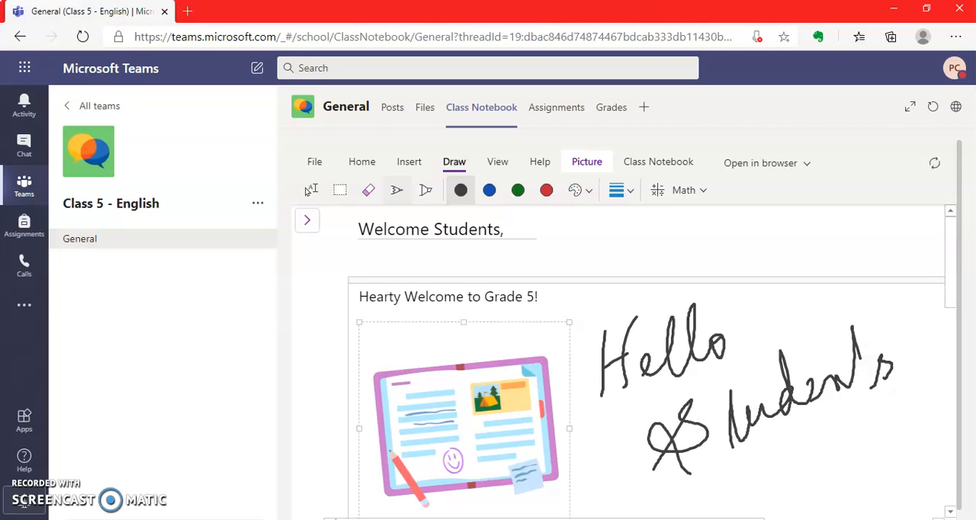
{"action": "left_click_drag", "start_coordinate": [721, 410], "coordinate": [755, 392]}
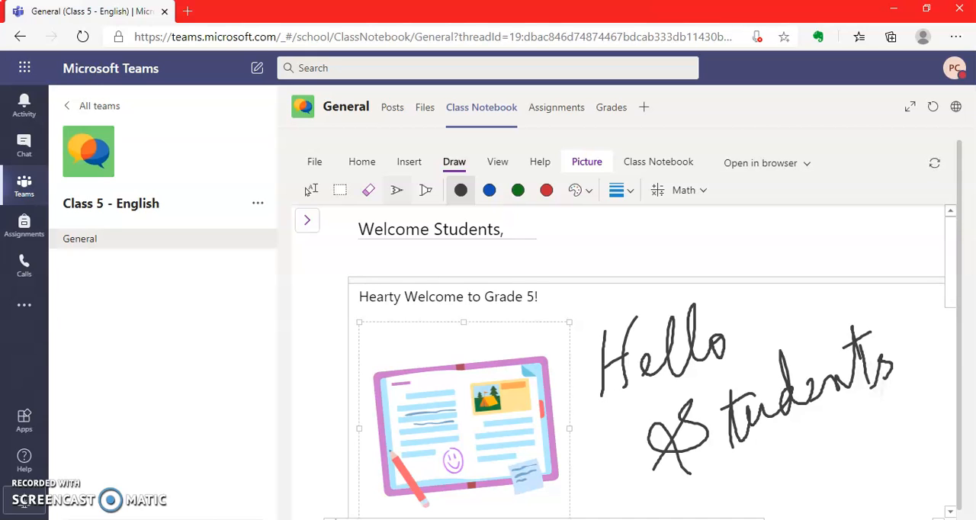
{"action": "left_click_drag", "start_coordinate": [921, 356], "coordinate": [916, 375]}
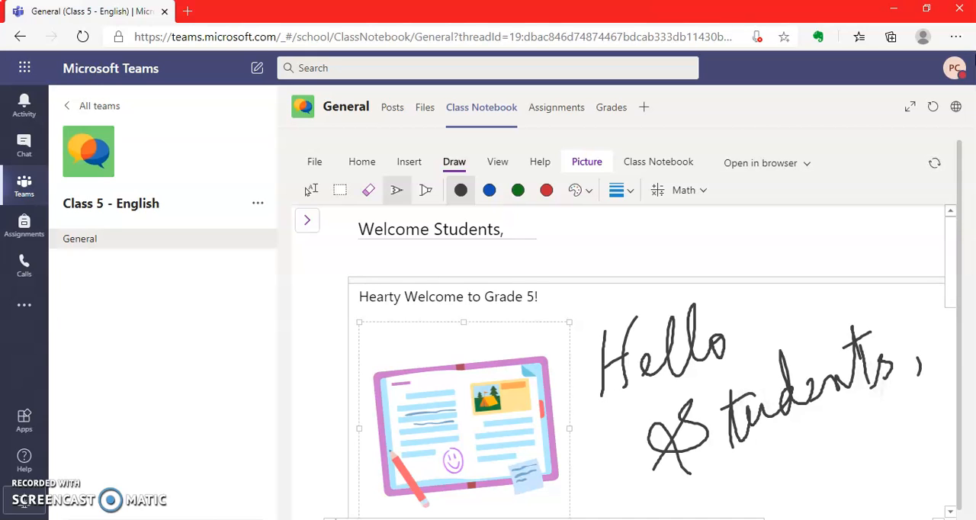
Step: Handwrite "How do you do?" in red pen in the empty area below the notebook picture
{"action": "left_click_drag", "start_coordinate": [950, 263], "coordinate": [961, 349]}
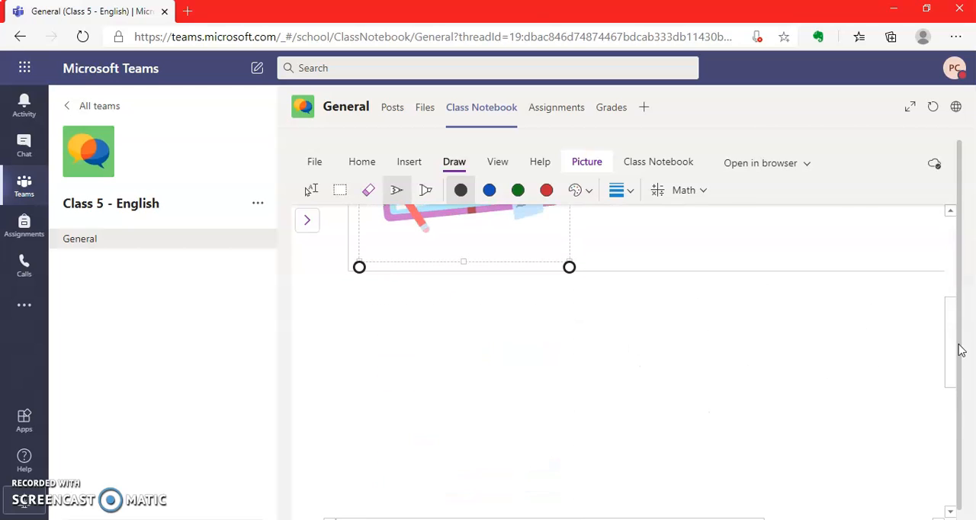
{"action": "left_click", "coordinate": [546, 190]}
{"action": "left_click_drag", "start_coordinate": [368, 345], "coordinate": [383, 408]}
{"action": "mouse_move", "coordinate": [440, 304]}
{"action": "left_mouse_down"}
{"action": "mouse_move", "coordinate": [430, 393]}
{"action": "mouse_move", "coordinate": [499, 359]}
{"action": "mouse_move", "coordinate": [526, 324]}
{"action": "left_mouse_up"}
{"action": "mouse_move", "coordinate": [595, 311]}
{"action": "left_mouse_down"}
{"action": "mouse_move", "coordinate": [585, 283]}
{"action": "mouse_move", "coordinate": [622, 320]}
{"action": "mouse_move", "coordinate": [619, 308]}
{"action": "mouse_move", "coordinate": [686, 331]}
{"action": "mouse_move", "coordinate": [681, 377]}
{"action": "left_mouse_up"}
{"action": "mouse_move", "coordinate": [695, 317]}
{"action": "left_mouse_down"}
{"action": "mouse_move", "coordinate": [707, 306]}
{"action": "mouse_move", "coordinate": [736, 320]}
{"action": "mouse_move", "coordinate": [766, 303]}
{"action": "left_mouse_up"}
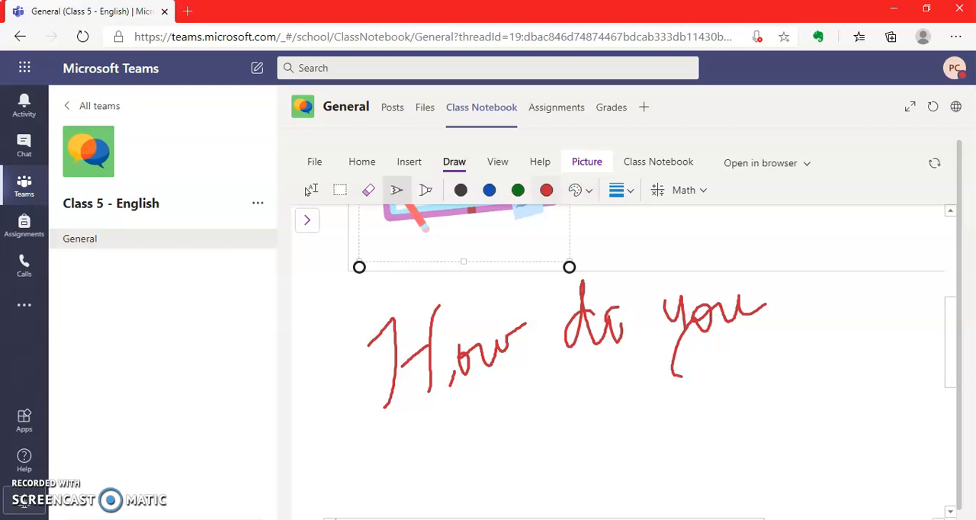
{"action": "mouse_move", "coordinate": [785, 375]}
{"action": "left_mouse_down"}
{"action": "mouse_move", "coordinate": [769, 398]}
{"action": "mouse_move", "coordinate": [801, 392]}
{"action": "mouse_move", "coordinate": [824, 373]}
{"action": "left_mouse_up"}
{"action": "left_click_drag", "start_coordinate": [827, 323], "coordinate": [867, 388]}
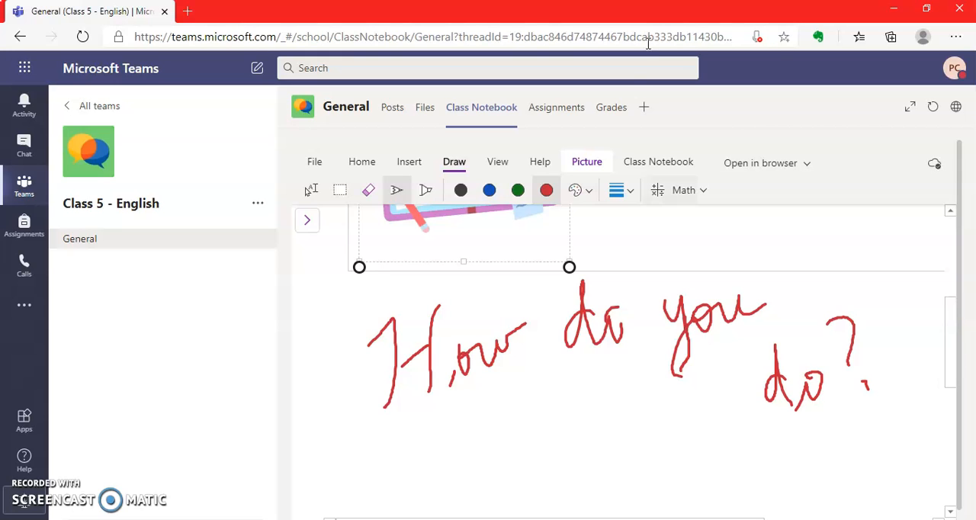
{"action": "left_click", "coordinate": [625, 167]}
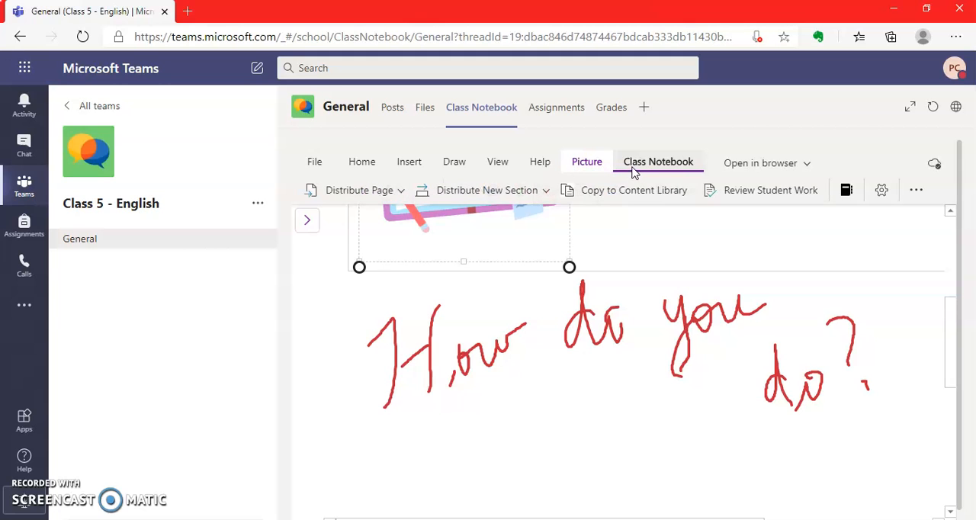
{"action": "left_click", "coordinate": [397, 190]}
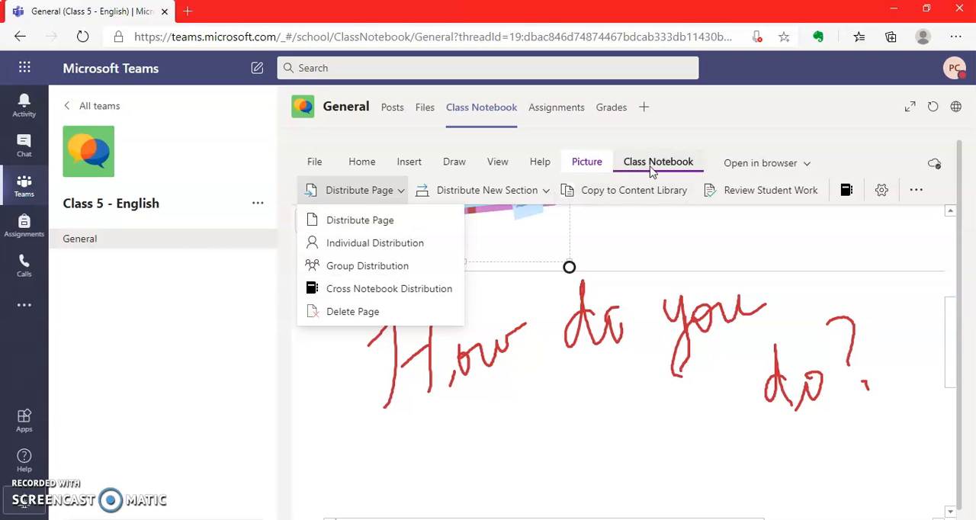
{"action": "left_click", "coordinate": [738, 164]}
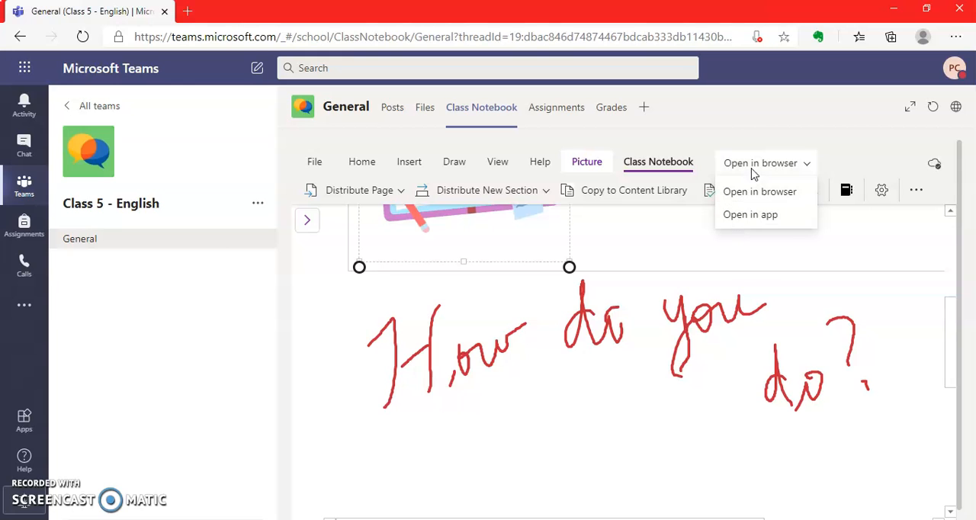
Step: In the class notebook's management settings, toggle the Collaboration Space lock and copy the notebook link
{"action": "left_click", "coordinate": [846, 193]}
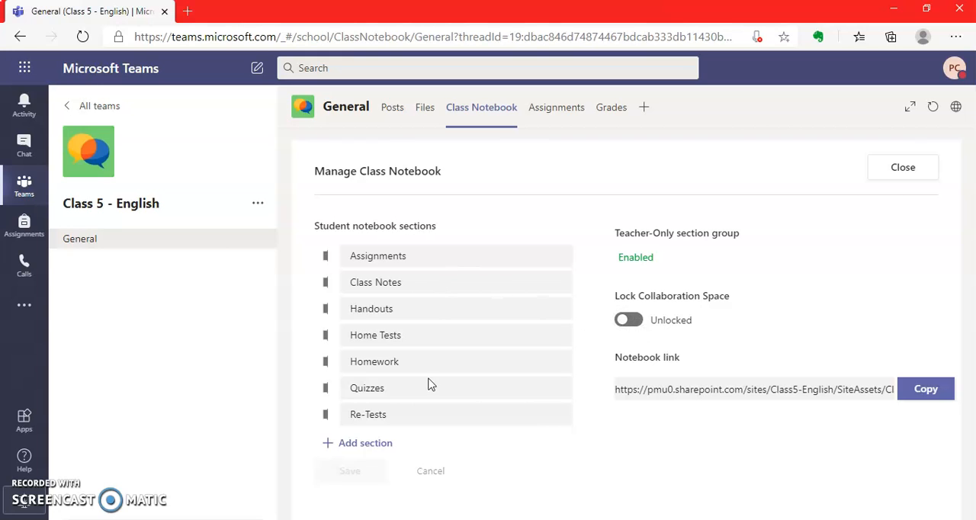
{"action": "left_click", "coordinate": [633, 323]}
{"action": "left_click", "coordinate": [932, 390]}
{"action": "left_click", "coordinate": [885, 177]}
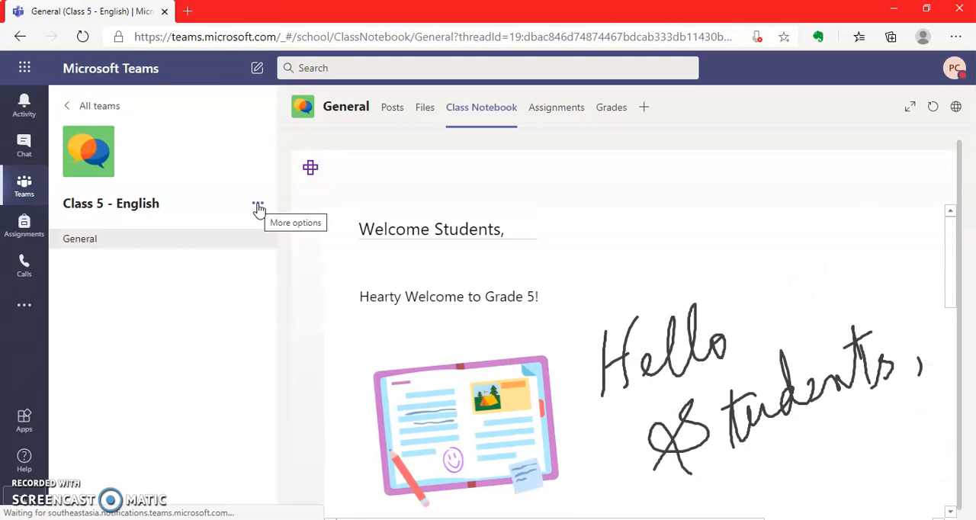
Step: Get the link to the Class 5 - English team and copy it
{"action": "left_click", "coordinate": [257, 207]}
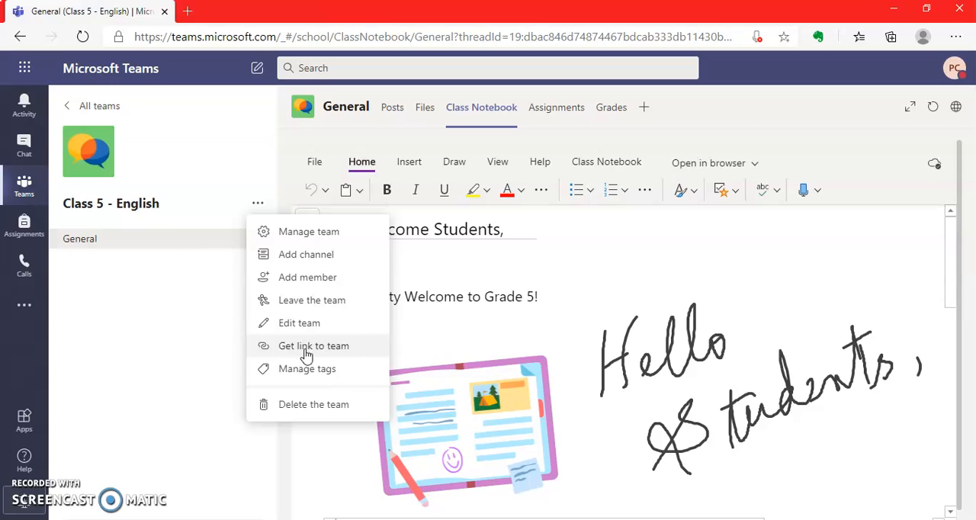
{"action": "left_click", "coordinate": [164, 212]}
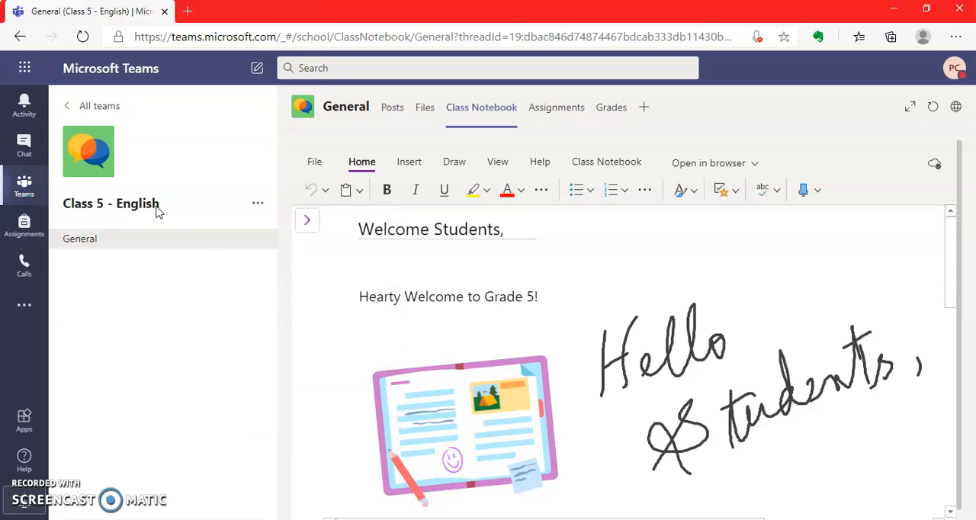
{"action": "left_click", "coordinate": [259, 206]}
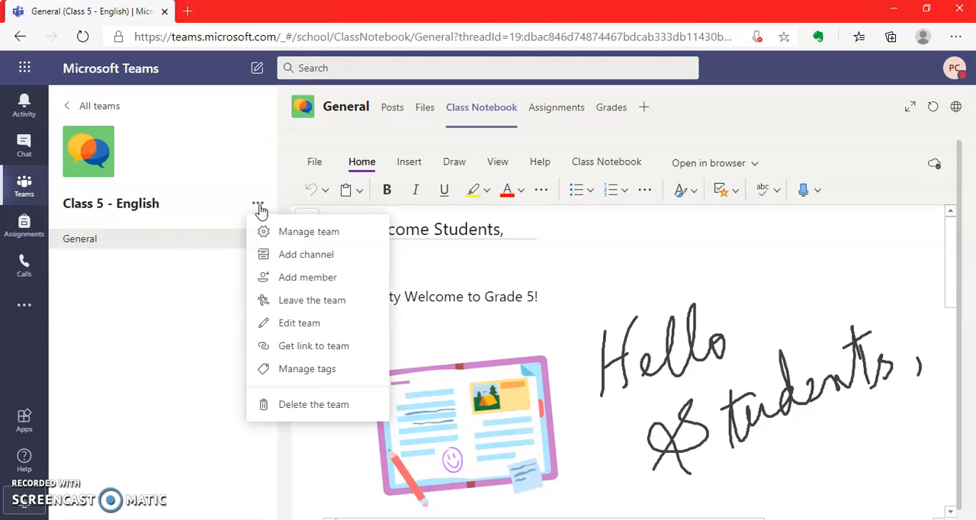
{"action": "left_click", "coordinate": [310, 347]}
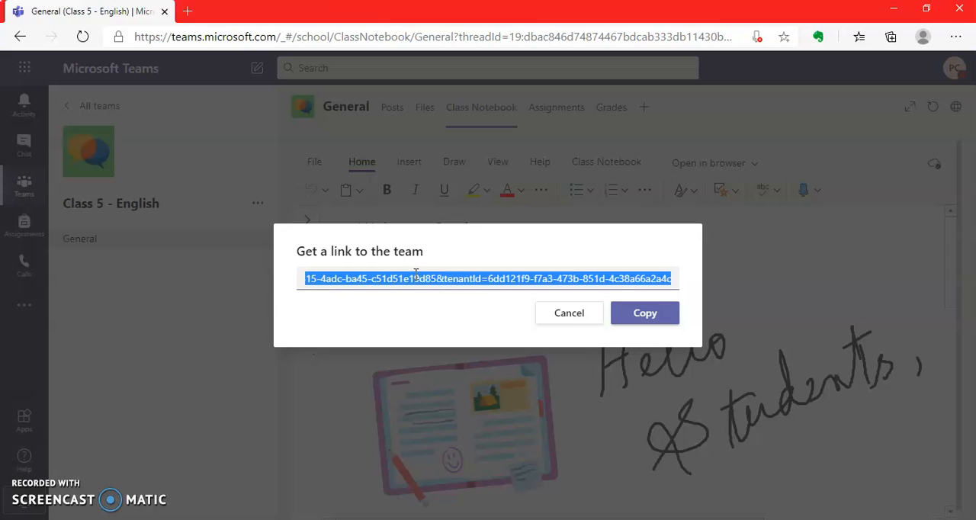
{"action": "left_click", "coordinate": [644, 313]}
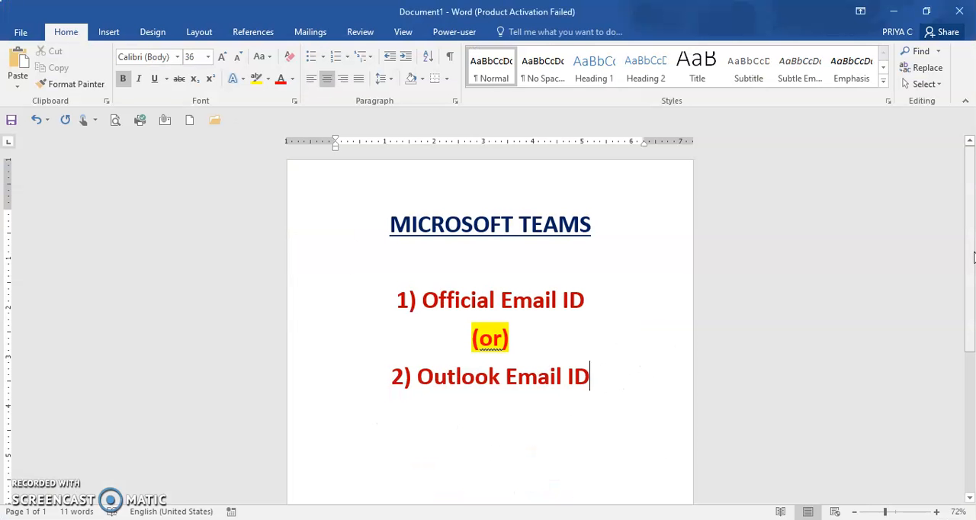
Step: Switch to the Word document and paste the team link below the "2) Outlook Email ID" line
{"action": "scroll", "coordinate": [973, 257], "scroll_direction": "down", "scroll_amount": 5}
{"action": "left_click", "coordinate": [587, 286]}
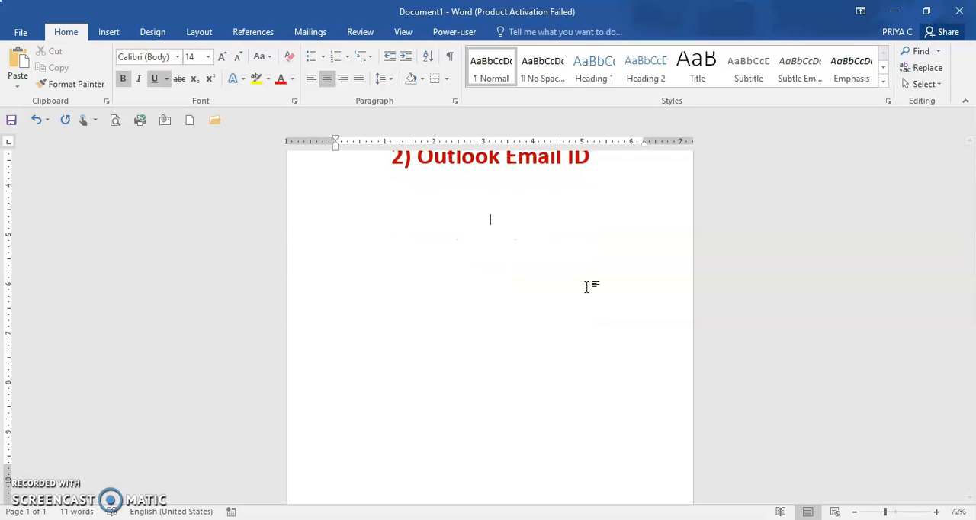
{"action": "key", "text": "ctrl+v"}
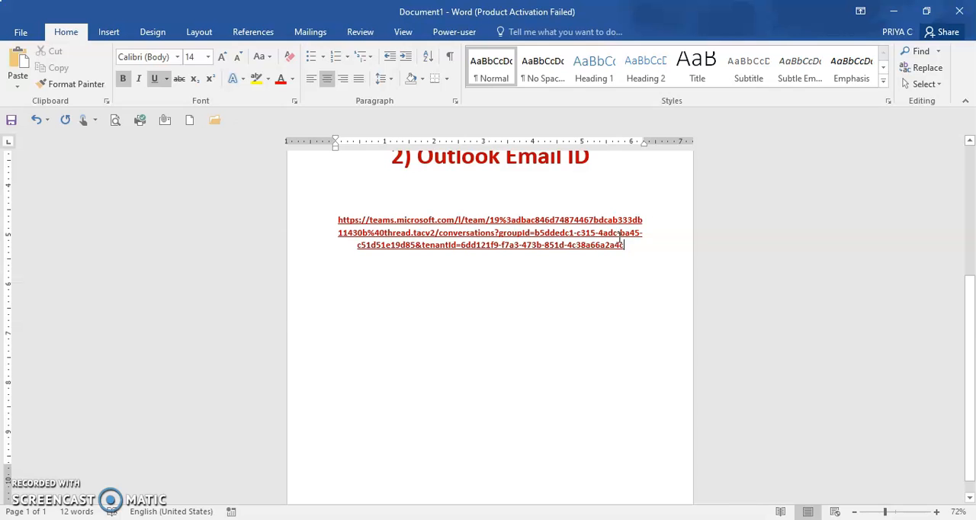
Step: Enlarge the pasted team link to 28 pt and change its font colour to blue
{"action": "triple_click", "coordinate": [334, 210]}
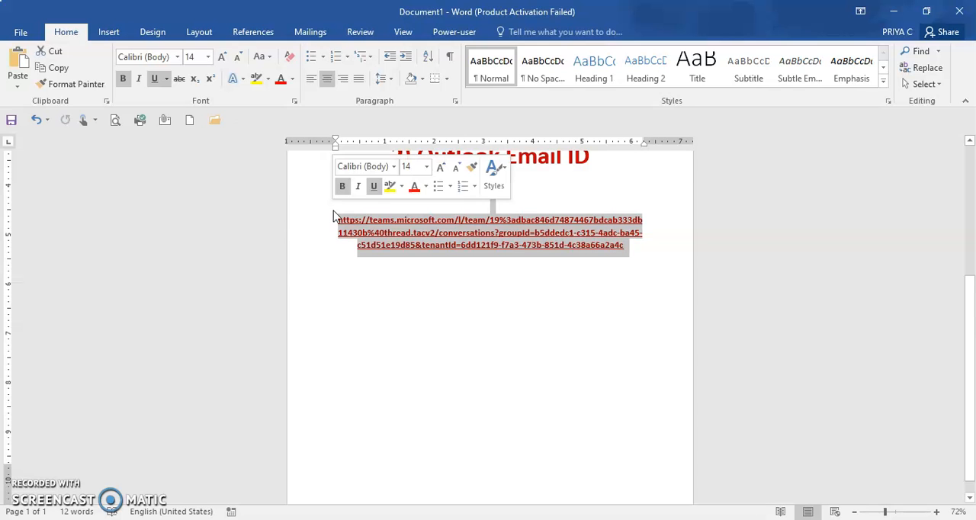
{"action": "key", "text": "ctrl+shift+period"}
{"action": "key", "text": "ctrl+shift+period"}
{"action": "key", "text": "ctrl+shift+period"}
{"action": "key", "text": "ctrl+shift+period"}
{"action": "key", "text": "ctrl+shift+period"}
{"action": "key", "text": "ctrl+shift+period"}
{"action": "key", "text": "ctrl+shift+period"}
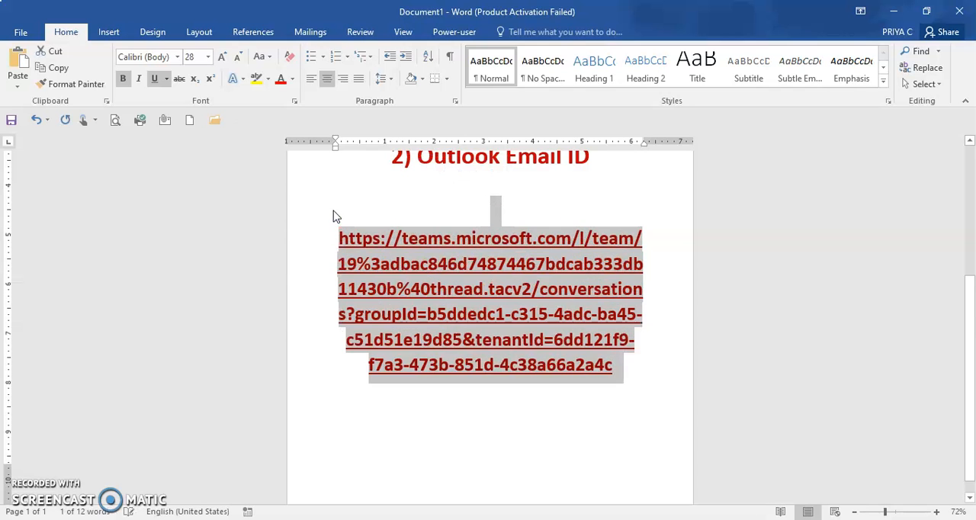
{"action": "left_click", "coordinate": [292, 80]}
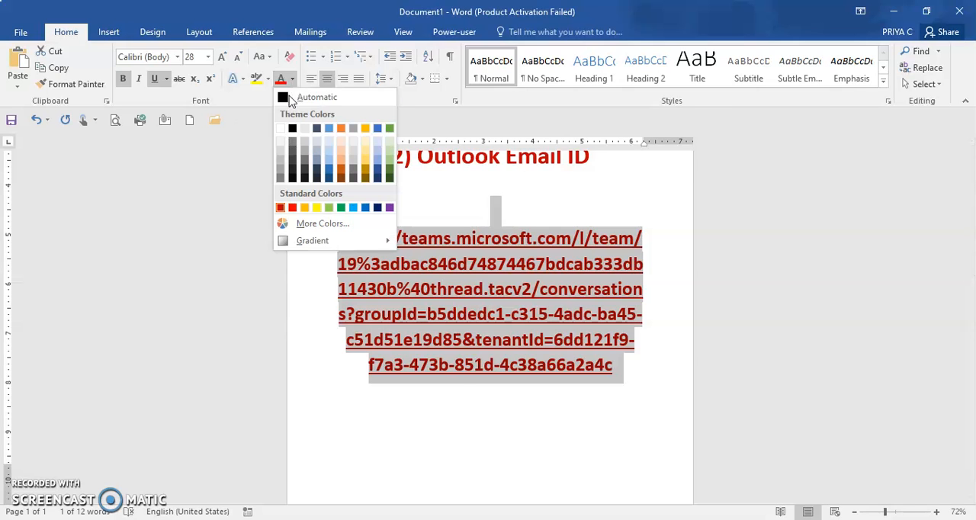
{"action": "left_click", "coordinate": [359, 208]}
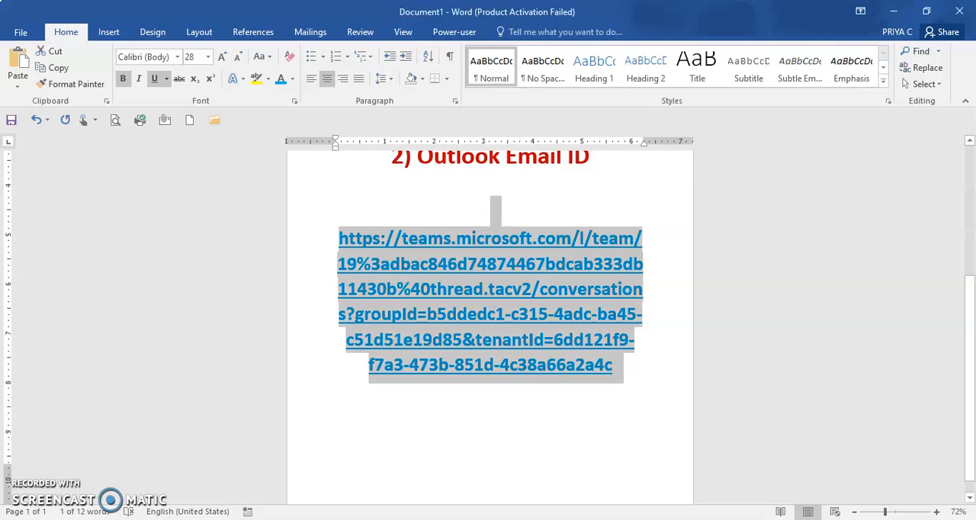
{"action": "left_click", "coordinate": [509, 412]}
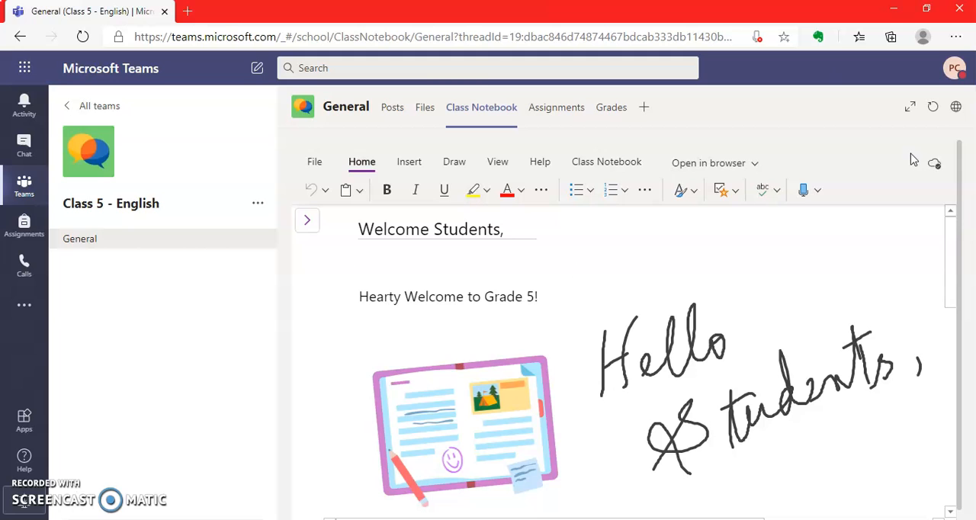
Step: Return to the class notebook and try to start dictation on the welcome page
{"action": "left_click", "coordinate": [393, 111]}
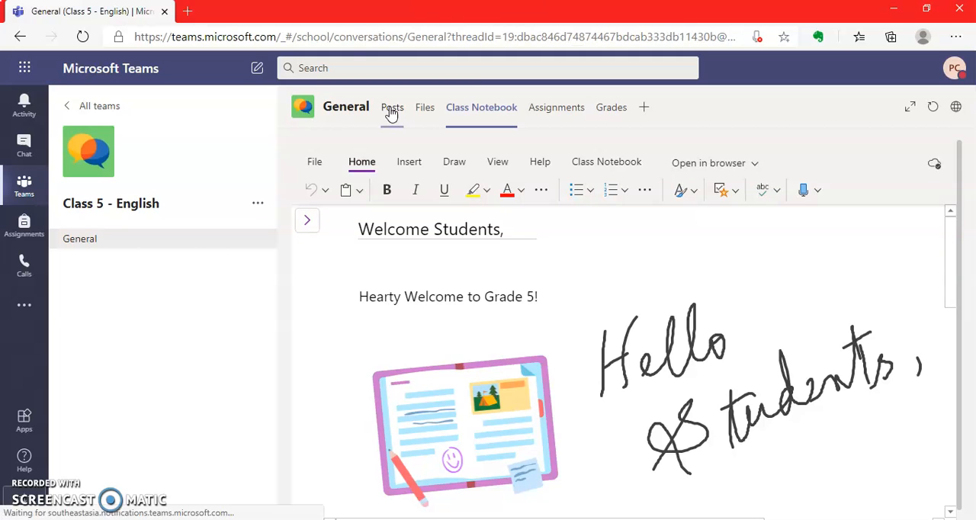
{"action": "left_click", "coordinate": [488, 111]}
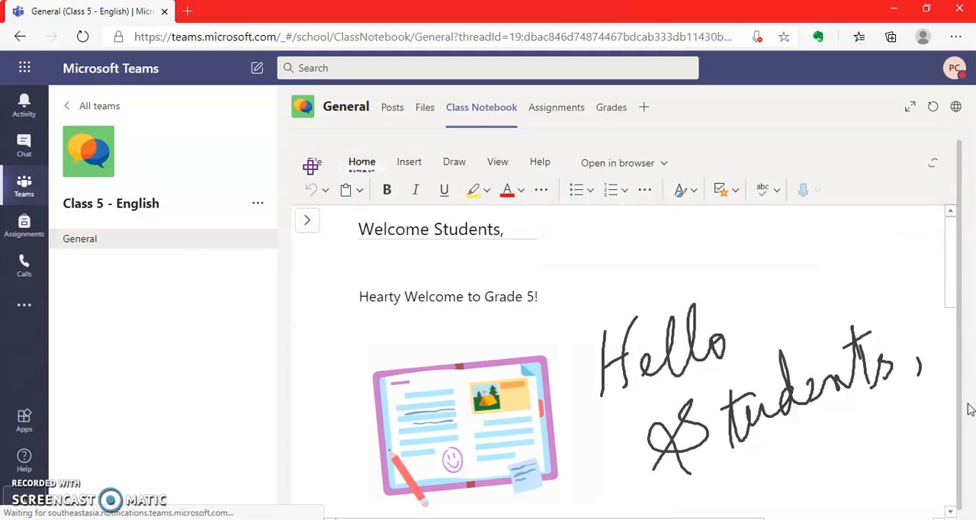
{"action": "left_click_drag", "start_coordinate": [953, 285], "coordinate": [952, 491]}
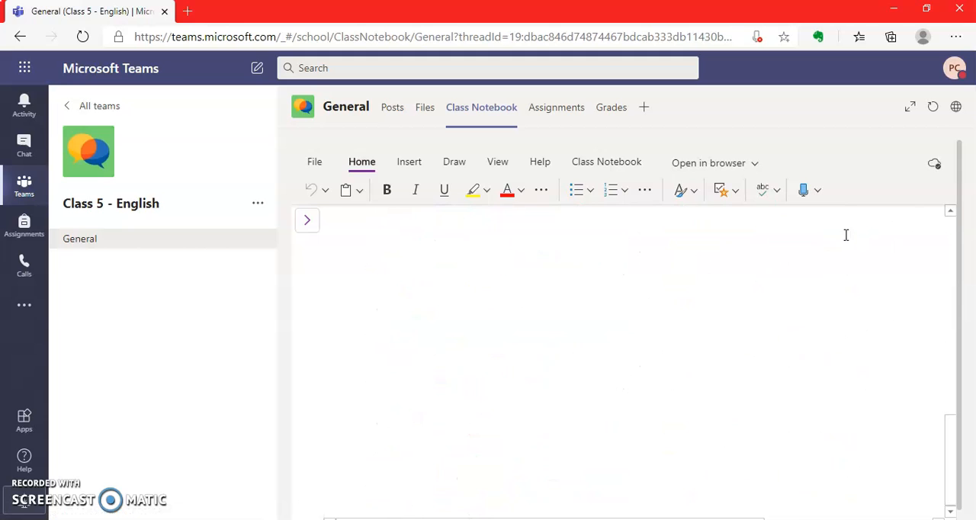
{"action": "left_click", "coordinate": [817, 196]}
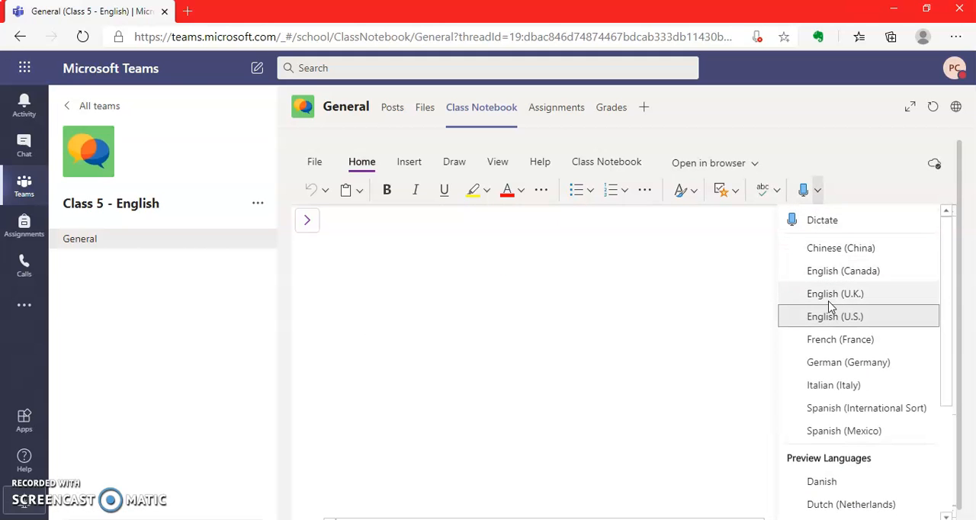
{"action": "left_click", "coordinate": [821, 225]}
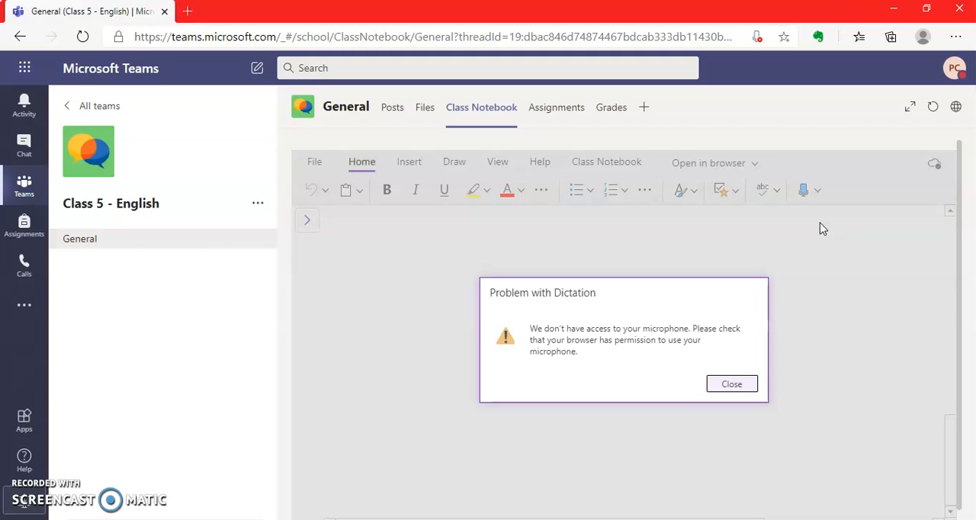
{"action": "left_click", "coordinate": [731, 388]}
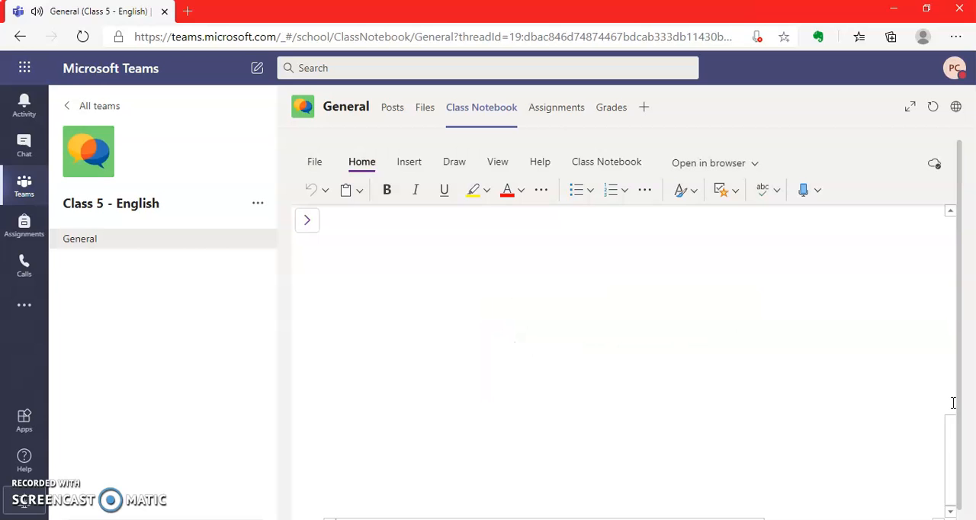
{"action": "left_click", "coordinate": [805, 192]}
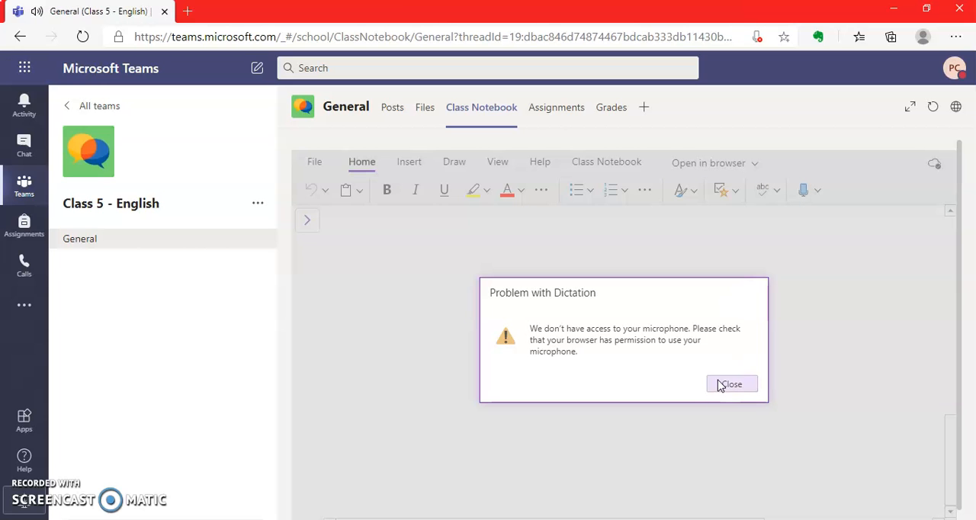
{"action": "left_click", "coordinate": [729, 384]}
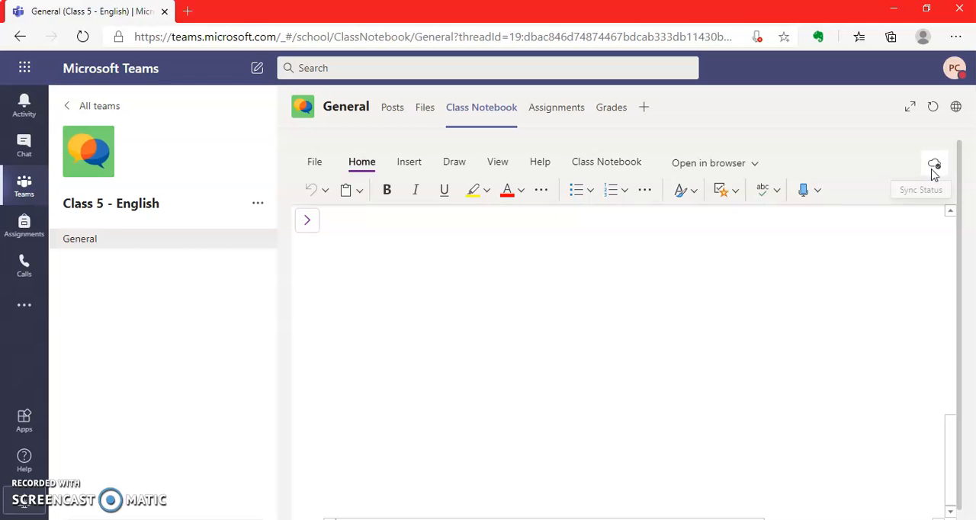
Step: Tag the "Welcome Students," page title as Important
{"action": "left_click", "coordinate": [736, 192]}
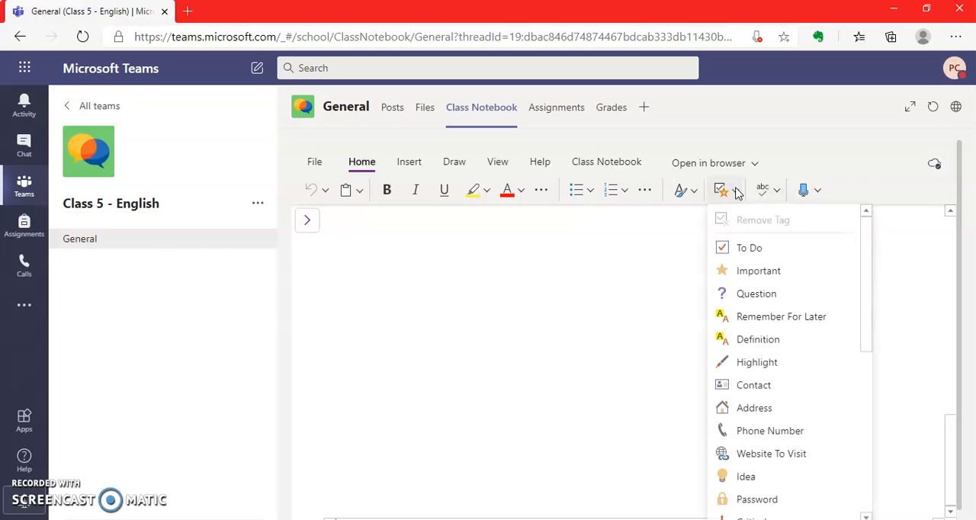
{"action": "left_click", "coordinate": [754, 272]}
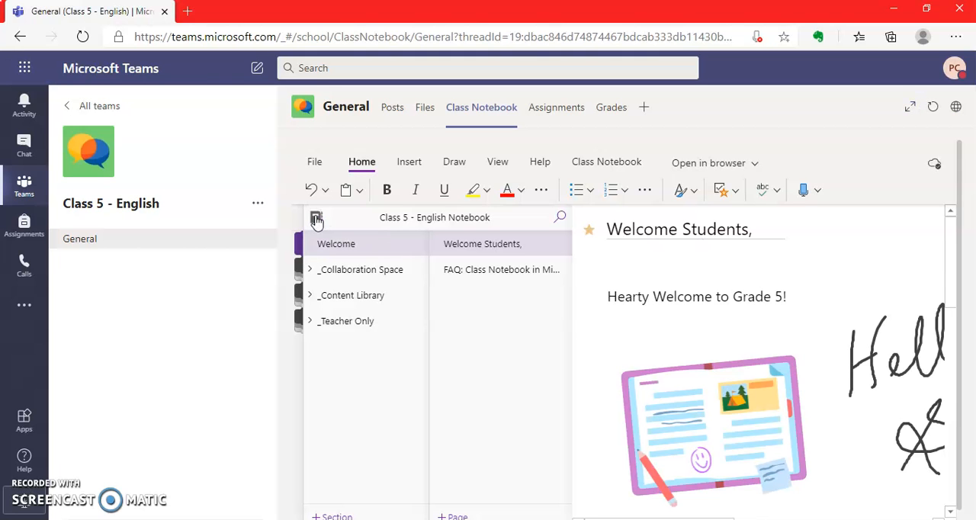
Step: Examine the getting-started pages in the notebook's Collaboration Space, Content Library and Teacher Only section groups
{"action": "left_click", "coordinate": [337, 279]}
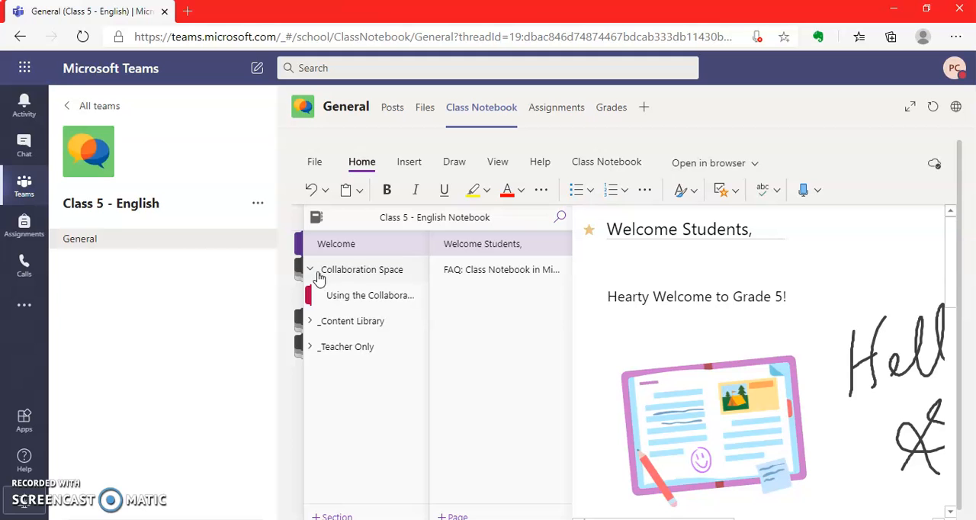
{"action": "left_click", "coordinate": [335, 299]}
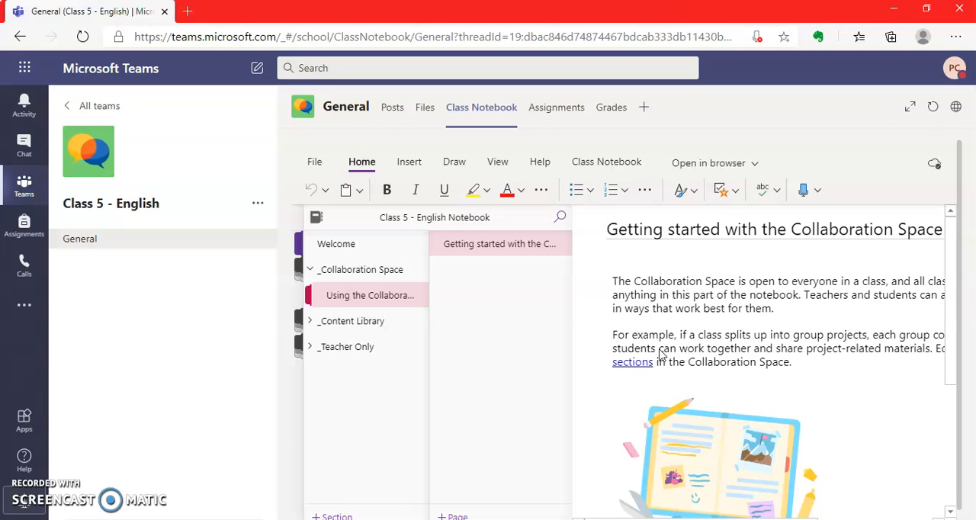
{"action": "left_click", "coordinate": [328, 323]}
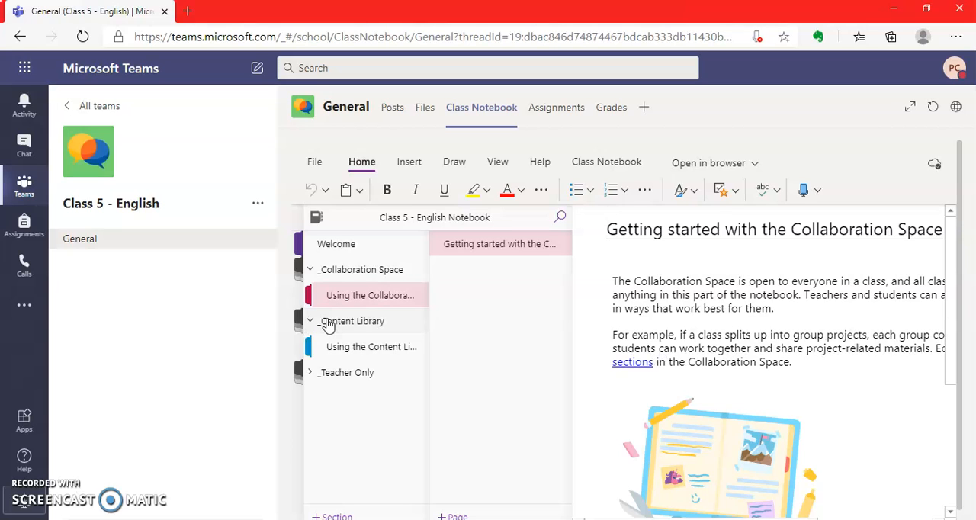
{"action": "left_click", "coordinate": [340, 348]}
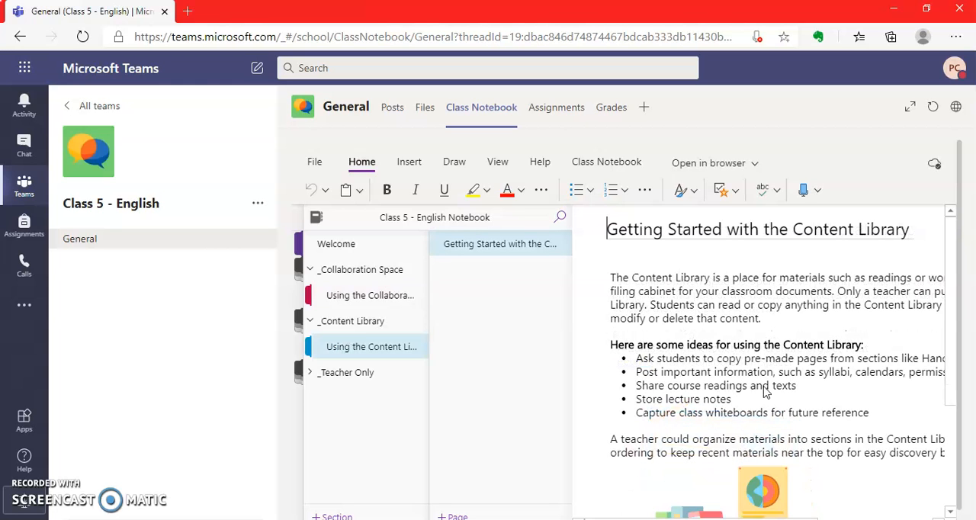
{"action": "left_click", "coordinate": [951, 341]}
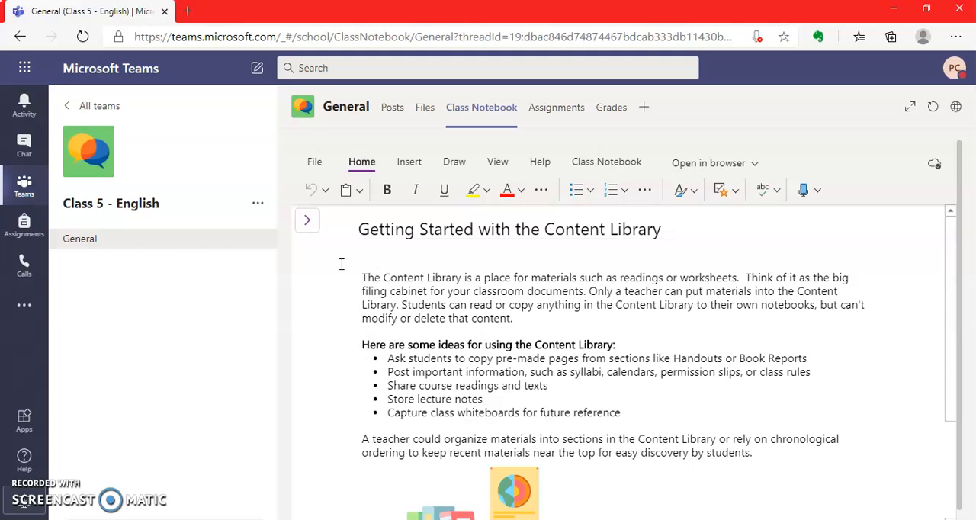
{"action": "left_click", "coordinate": [305, 221]}
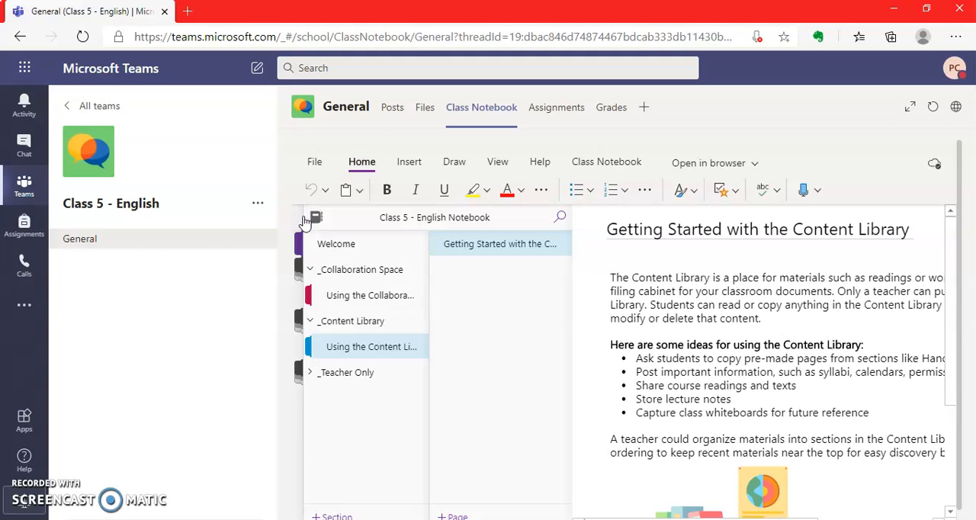
{"action": "left_click", "coordinate": [327, 372]}
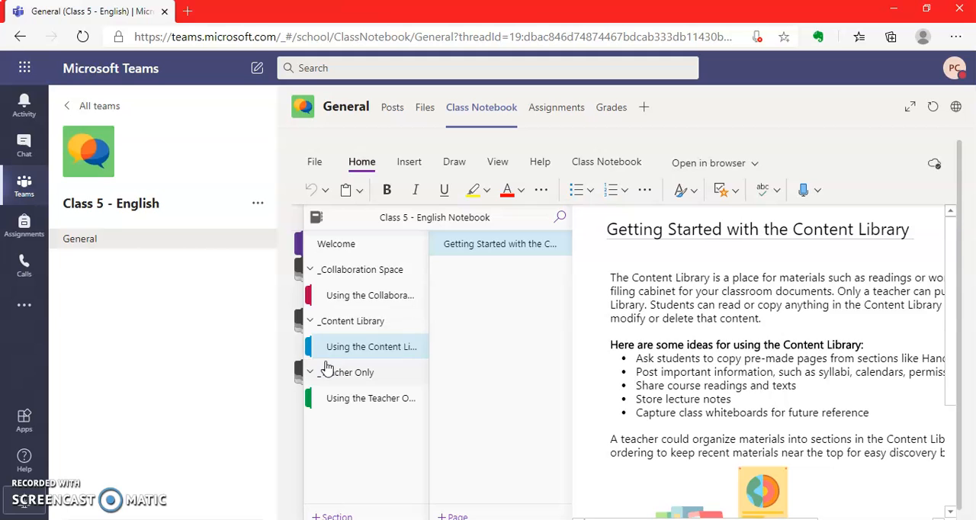
{"action": "left_click", "coordinate": [339, 400]}
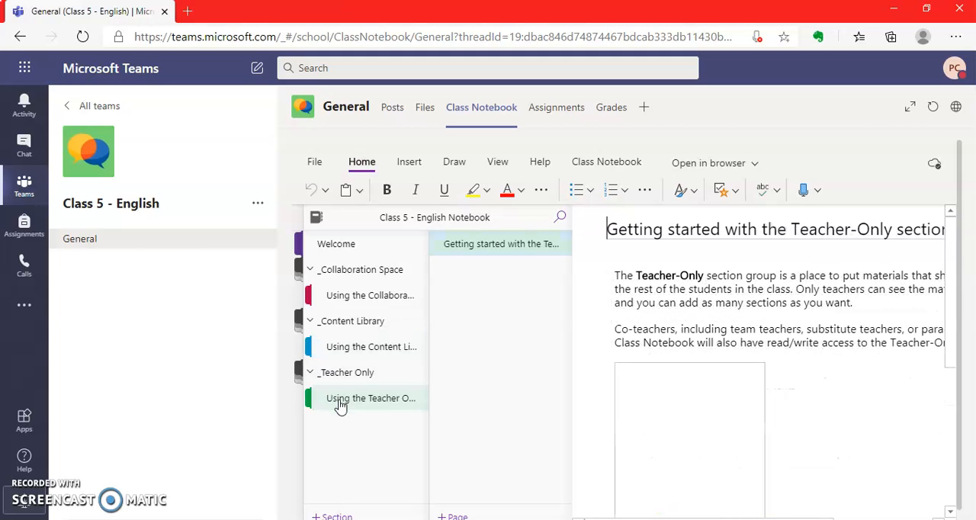
{"action": "left_click", "coordinate": [955, 309]}
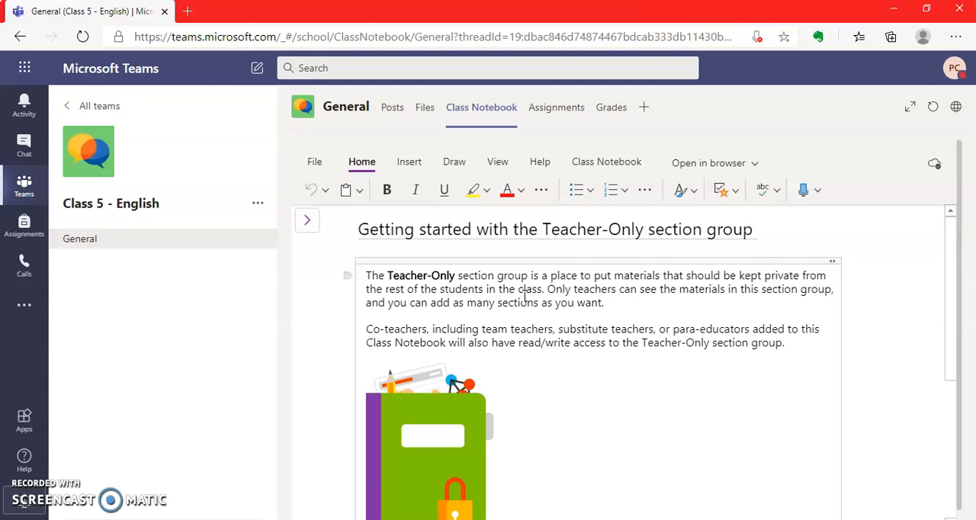
{"action": "left_click", "coordinate": [308, 221]}
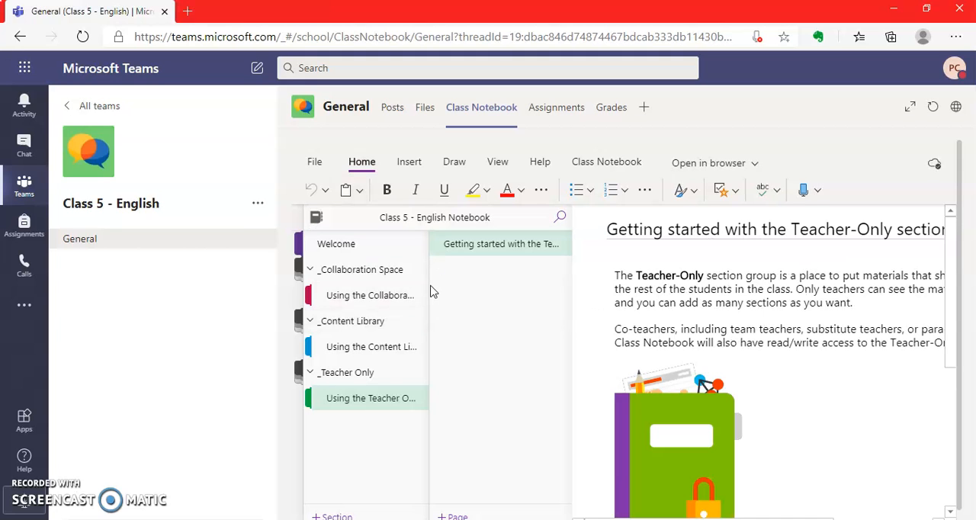
Step: Post "Hi Students, Welcome to Online Class - Session 1" as a new conversation in the General channel
{"action": "left_click", "coordinate": [395, 109]}
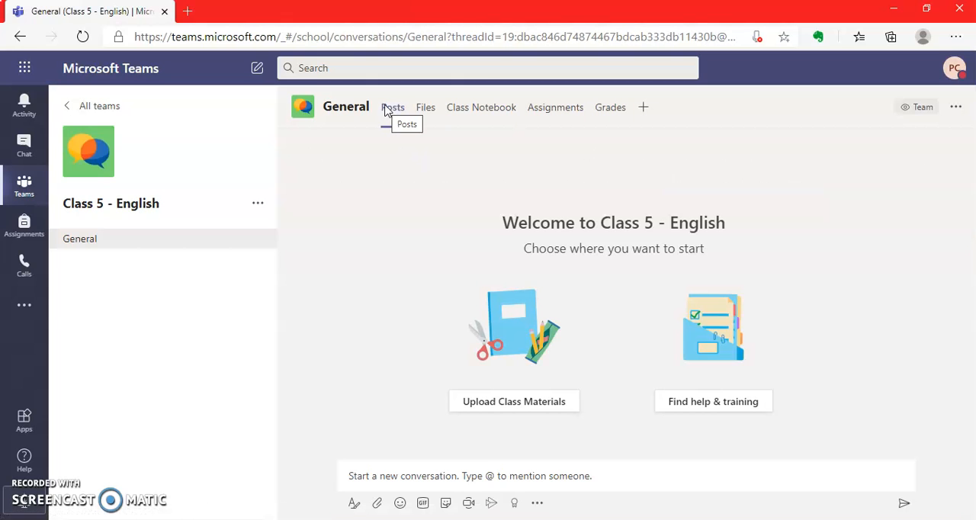
{"action": "left_click", "coordinate": [362, 477]}
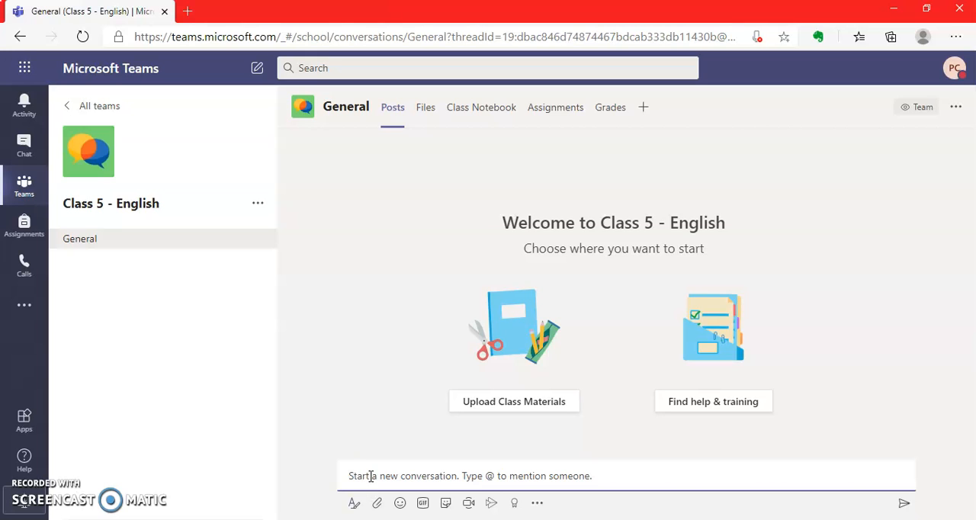
{"action": "type", "text": "Hi Students, Welcome to Online Class"}
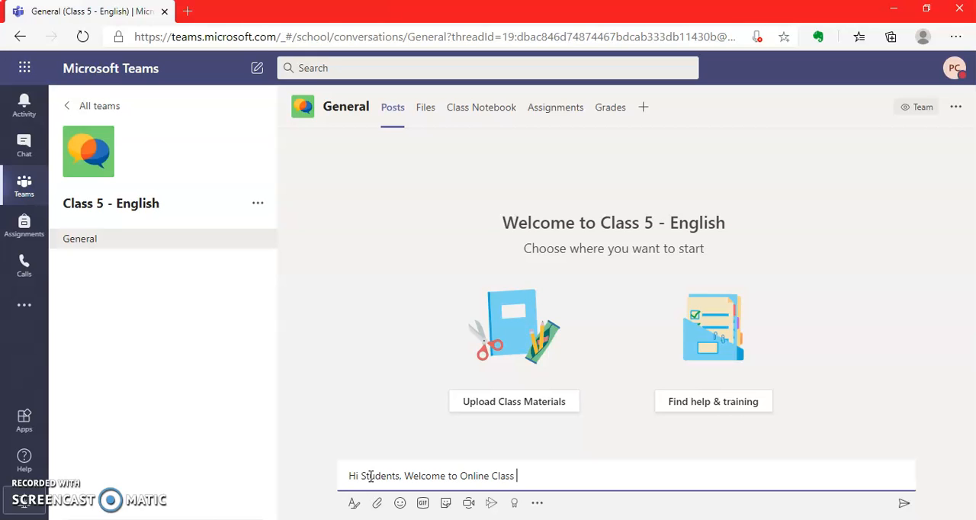
{"action": "type", "text": " -  Session 1"}
{"action": "key", "text": "Return"}
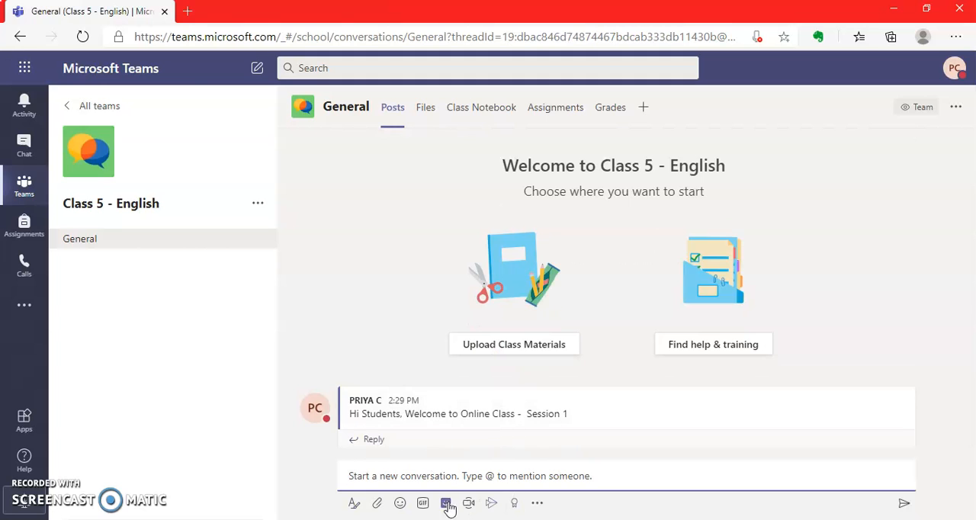
Step: Post a thumbs-up emoji as a new conversation in the General channel
{"action": "left_click", "coordinate": [377, 505]}
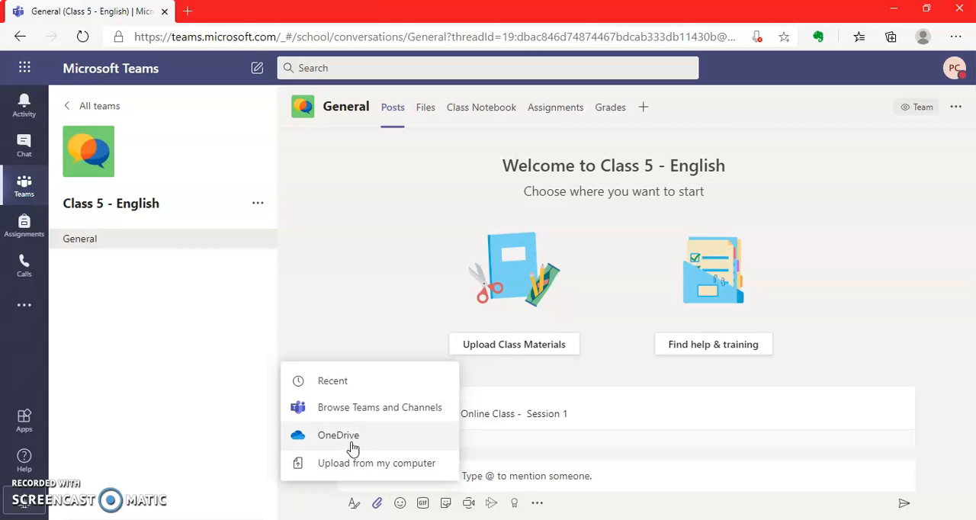
{"action": "left_click", "coordinate": [400, 504]}
{"action": "left_click", "coordinate": [400, 504]}
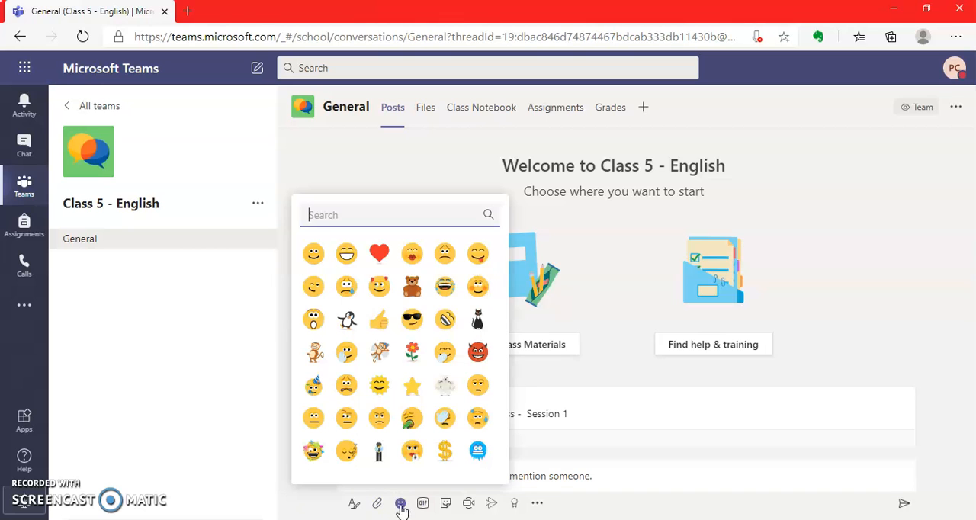
{"action": "left_click", "coordinate": [381, 321]}
{"action": "key", "text": "Return"}
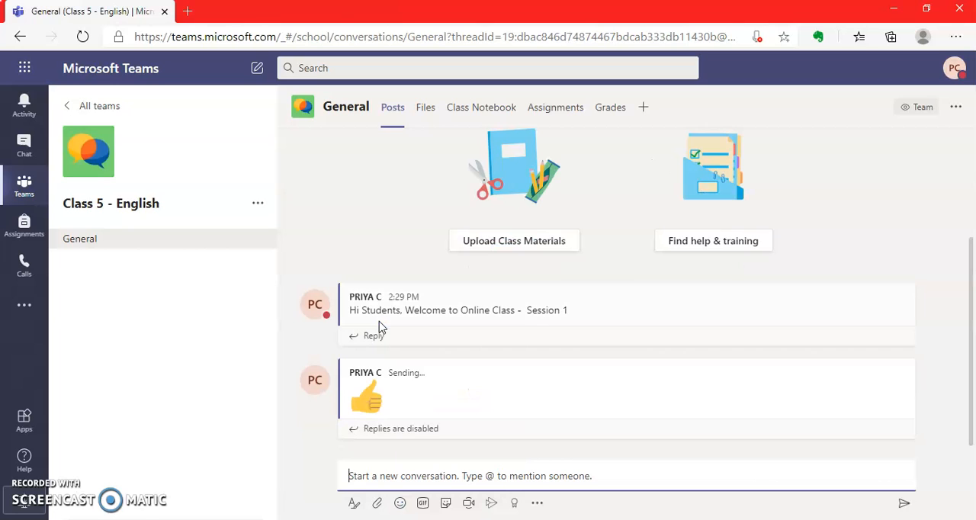
Step: Search the GIFs for "excellent" and post the black-and-white one of a woman pointing
{"action": "left_click", "coordinate": [423, 505]}
{"action": "type", "text": "ex"}
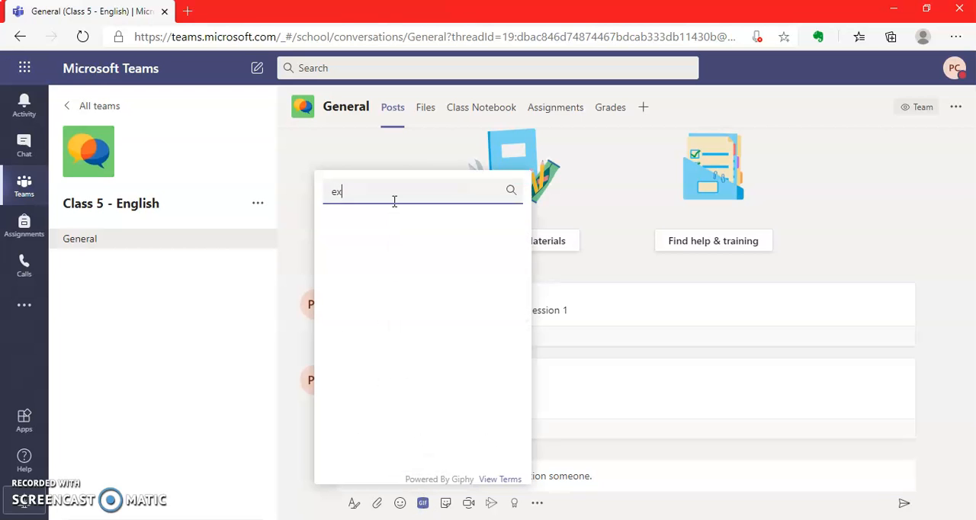
{"action": "type", "text": "cellent"}
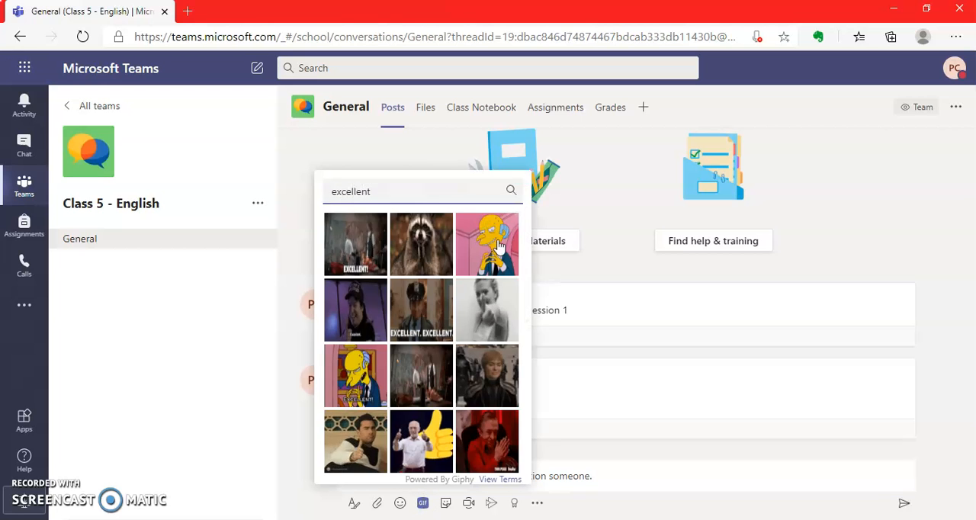
{"action": "left_click", "coordinate": [496, 305]}
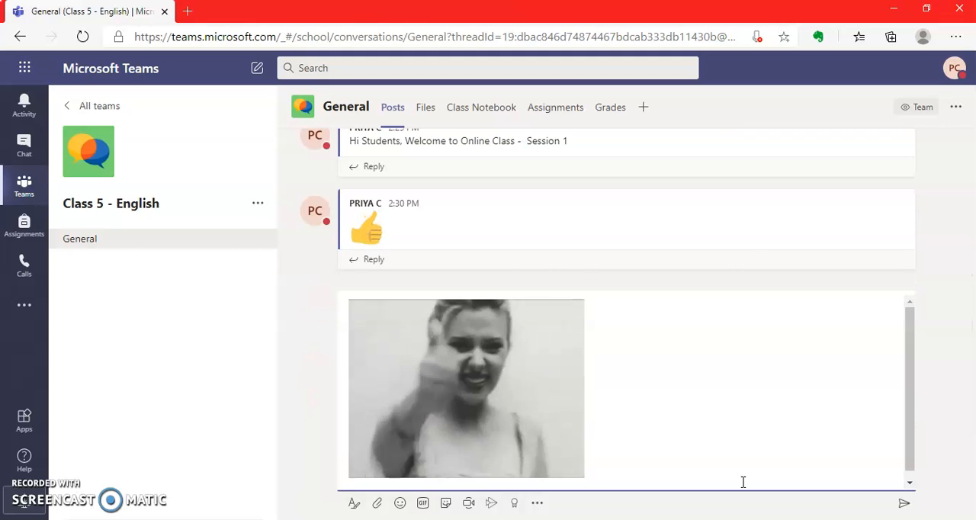
{"action": "key", "text": "Return"}
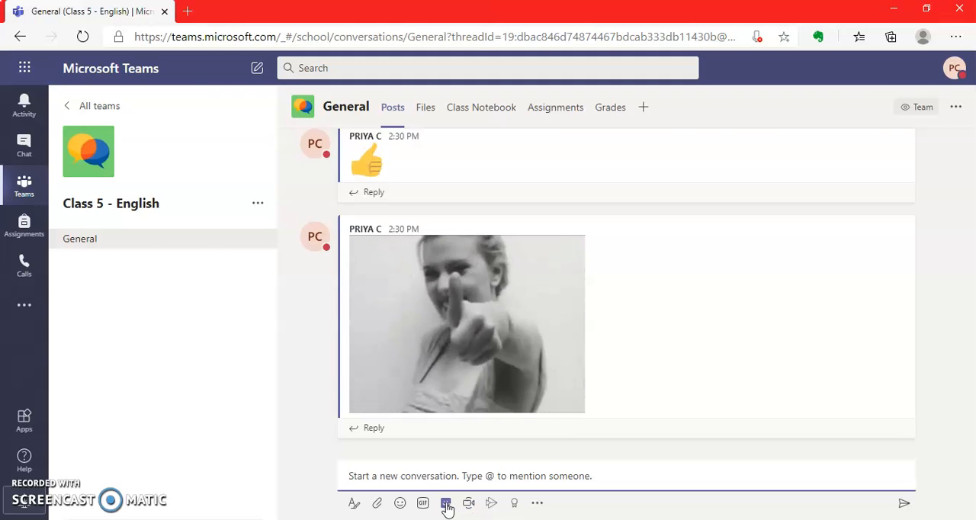
Step: Post the smiling red cherry sticker from the popular stickers as a new conversation in the General channel
{"action": "left_click", "coordinate": [446, 506]}
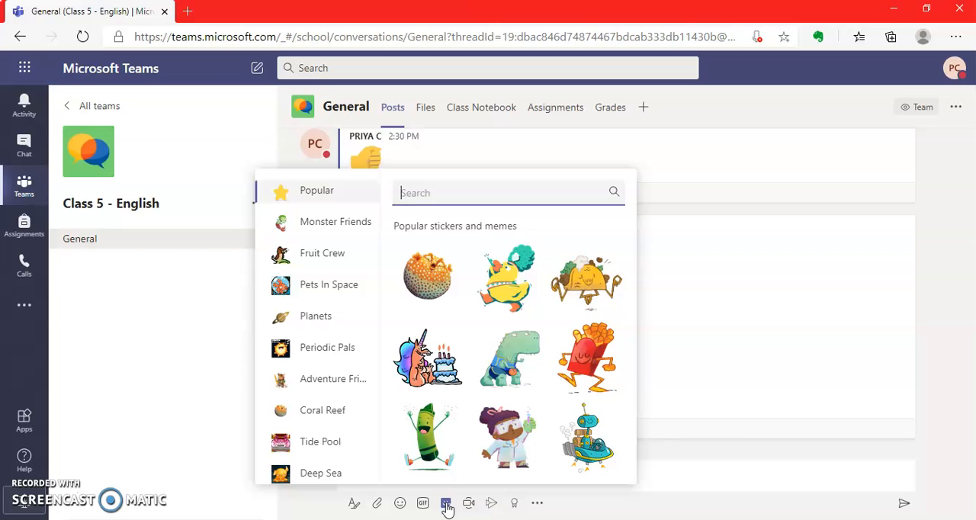
{"action": "left_click", "coordinate": [319, 352]}
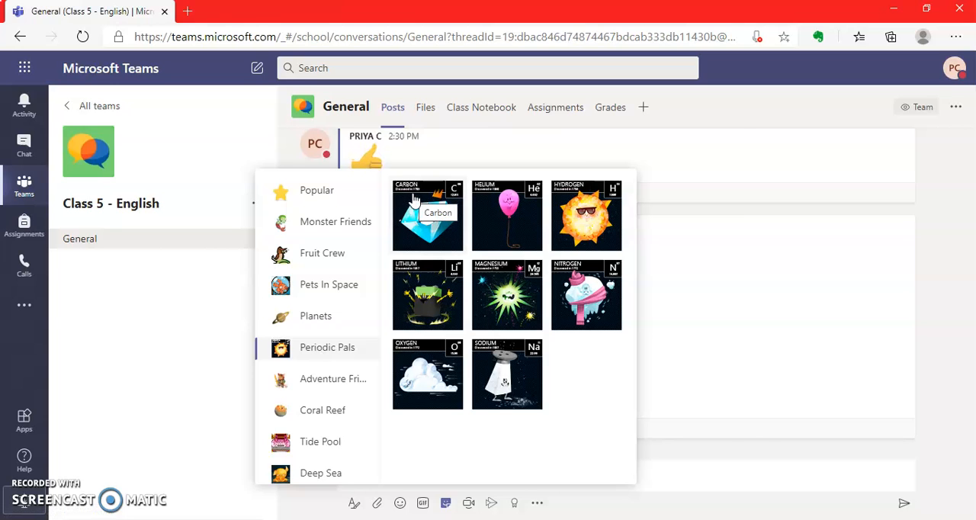
{"action": "left_click", "coordinate": [320, 204]}
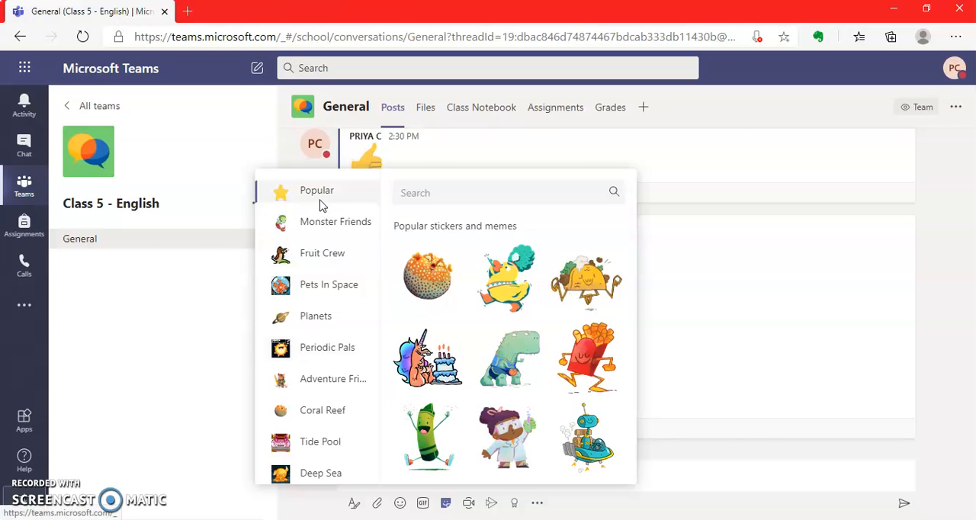
{"action": "scroll", "coordinate": [632, 439], "scroll_direction": "down", "scroll_amount": 2}
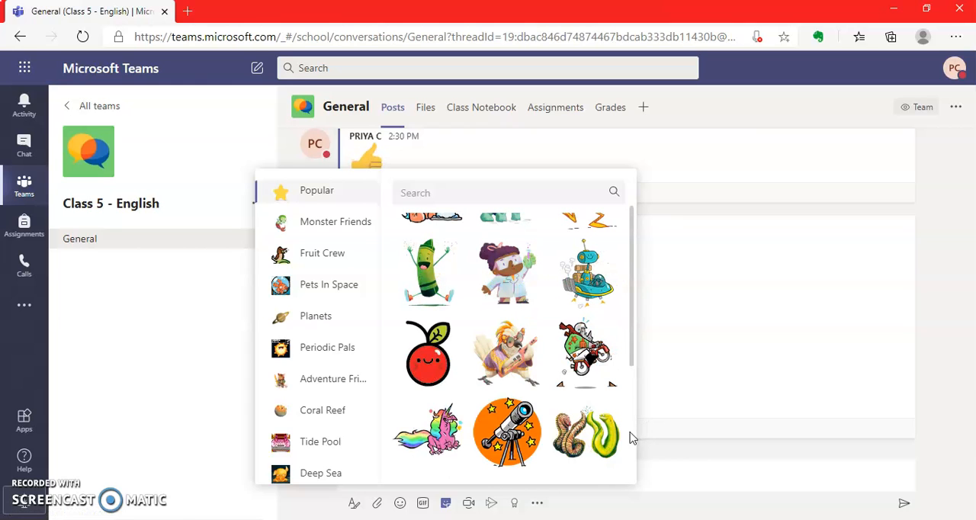
{"action": "left_click", "coordinate": [459, 363]}
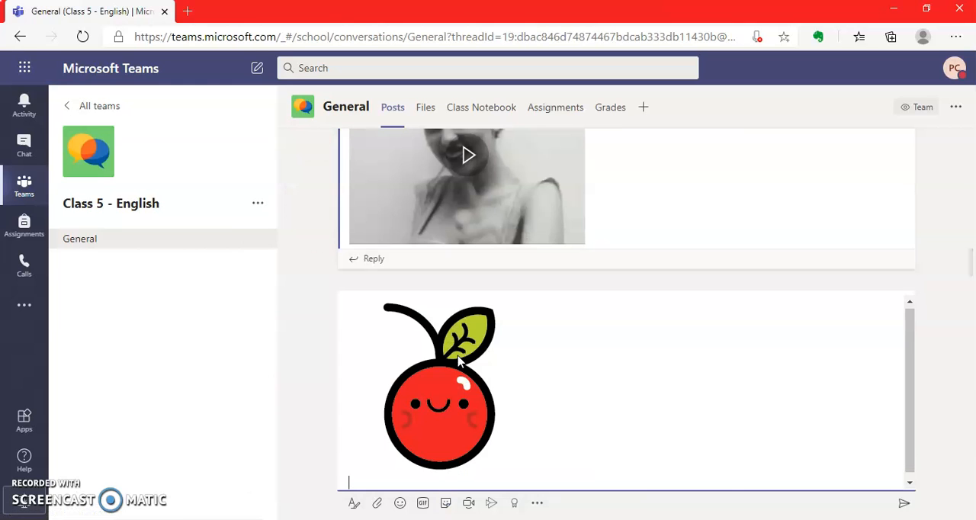
{"action": "key", "text": "Return"}
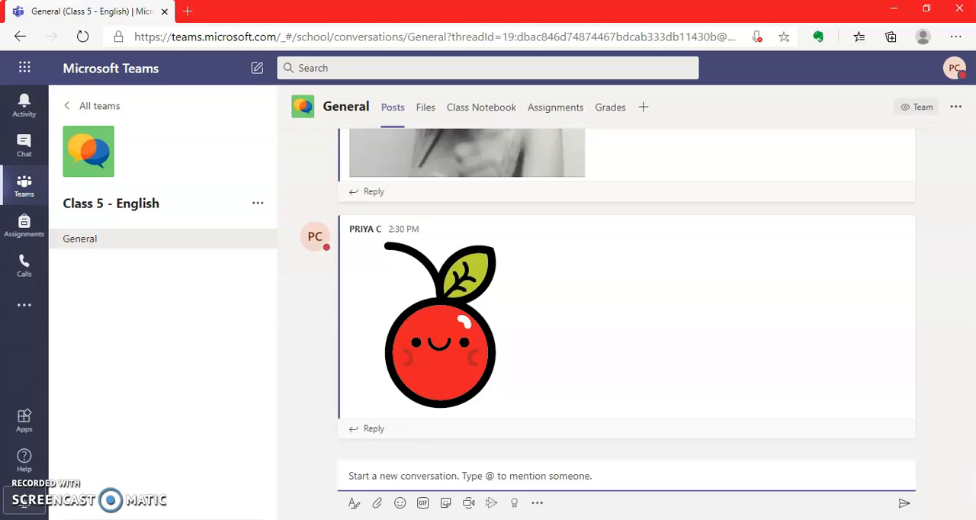
Step: Start a General channel meeting with the subject "Period 1 - English", continuing without audio or video
{"action": "left_click", "coordinate": [468, 507]}
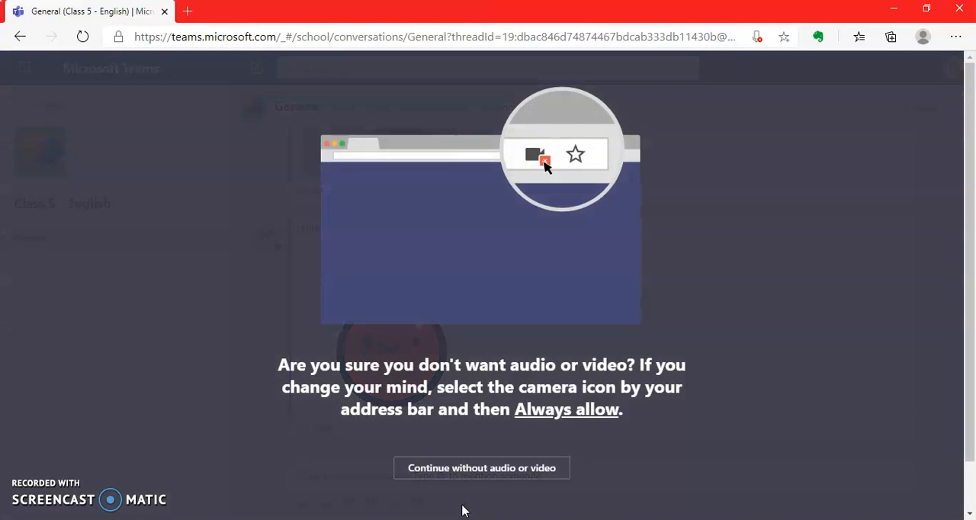
{"action": "left_click", "coordinate": [468, 474]}
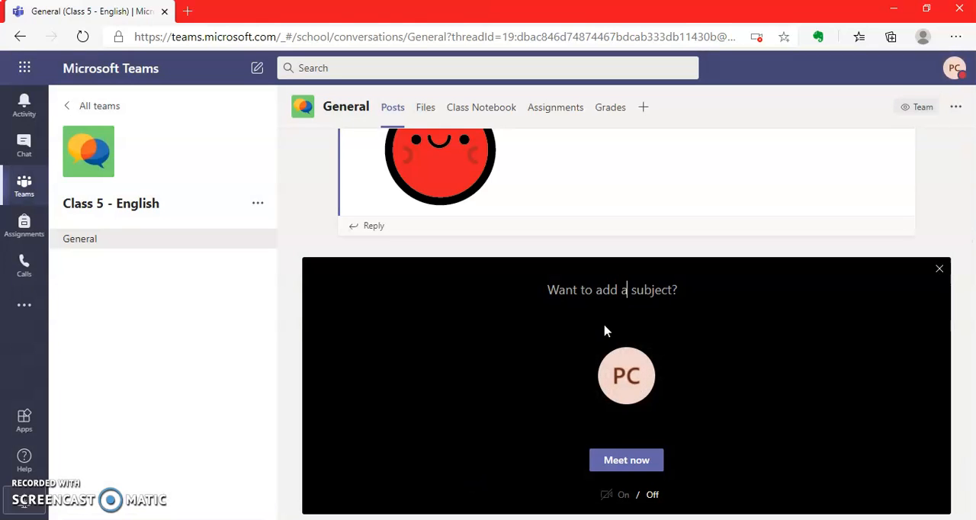
{"action": "type", "text": "Pe"}
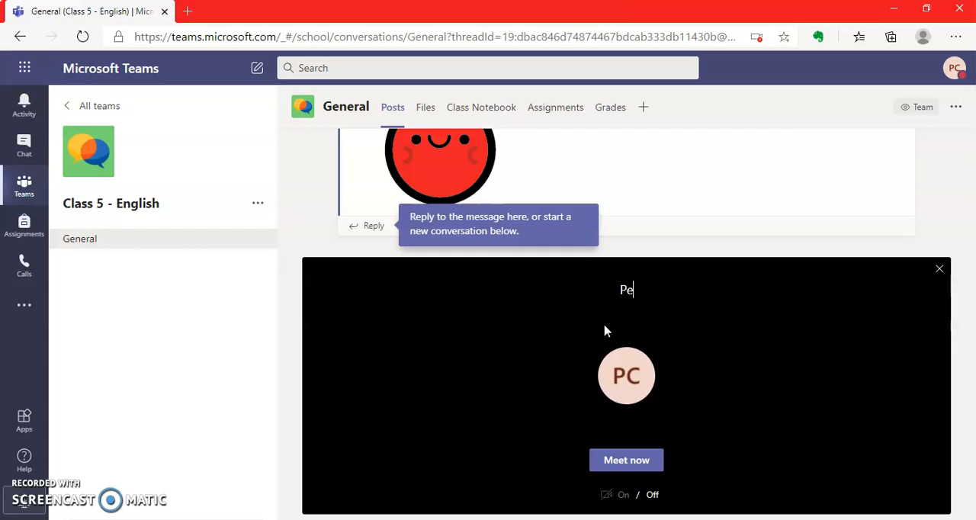
{"action": "type", "text": "riod 1 - English"}
{"action": "left_click", "coordinate": [613, 466]}
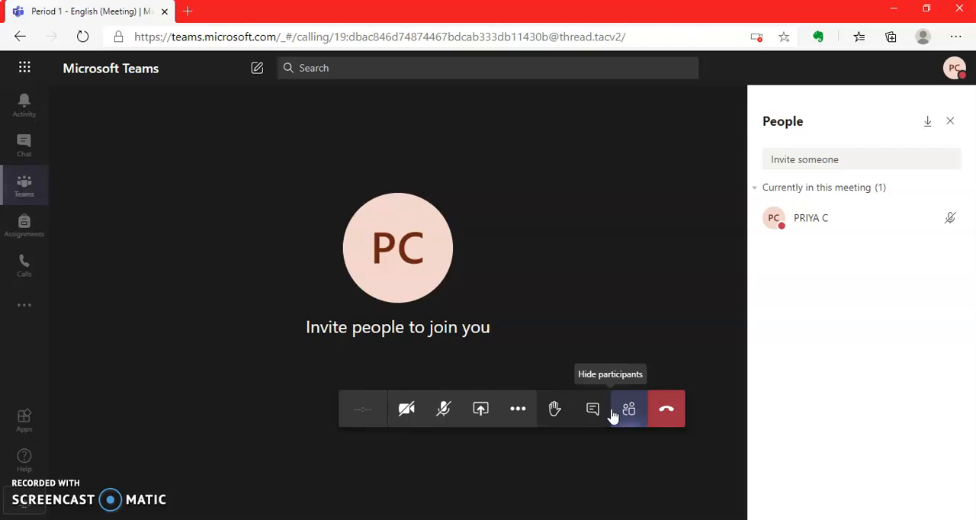
Step: Show the meeting's screen, PowerPoint and whiteboard sharing options, and leave the meeting
{"action": "left_click", "coordinate": [481, 410]}
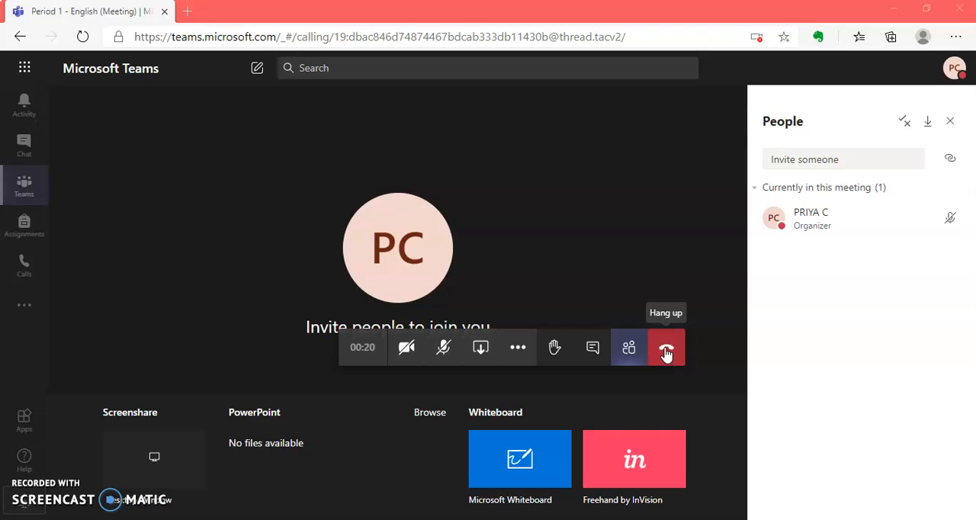
{"action": "left_click", "coordinate": [667, 351]}
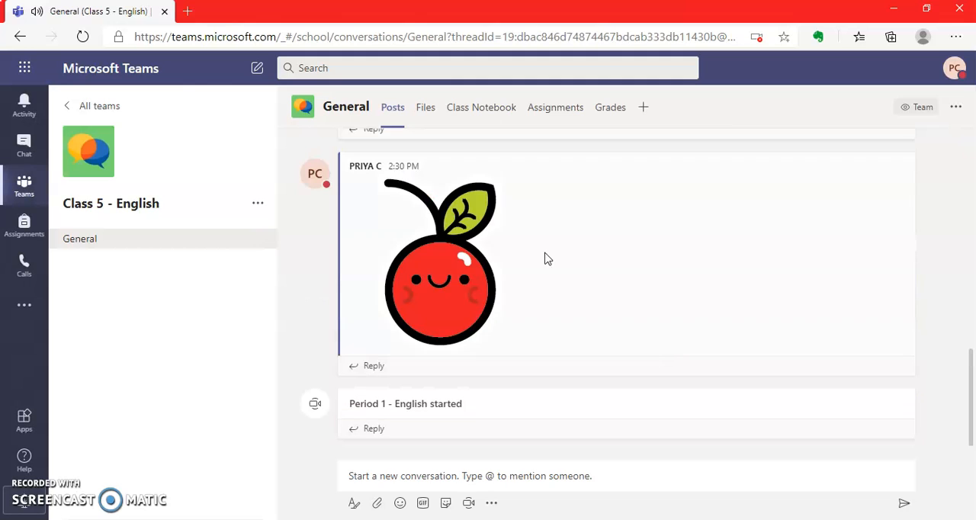
Step: Start recording the meeting, bring up its further meeting actions, and hang up
{"action": "left_click", "coordinate": [259, 204]}
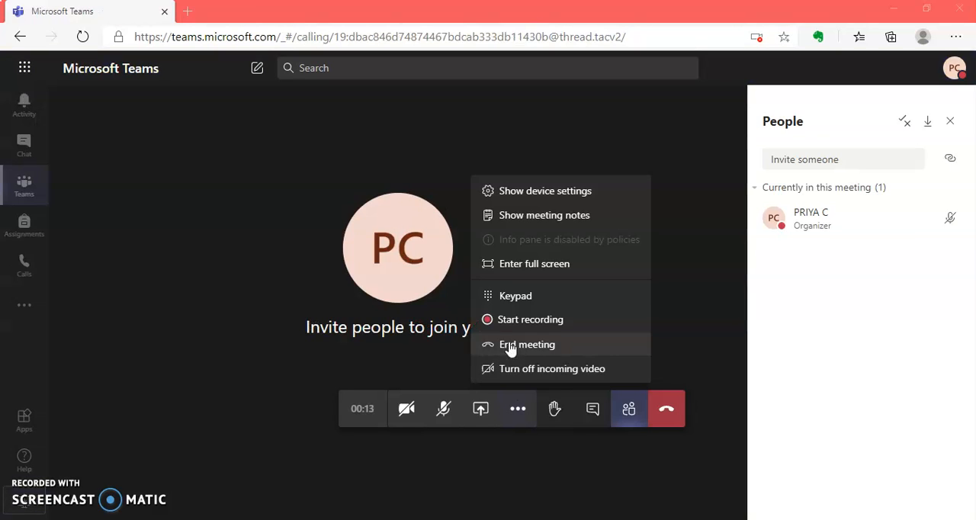
{"action": "left_click", "coordinate": [510, 321]}
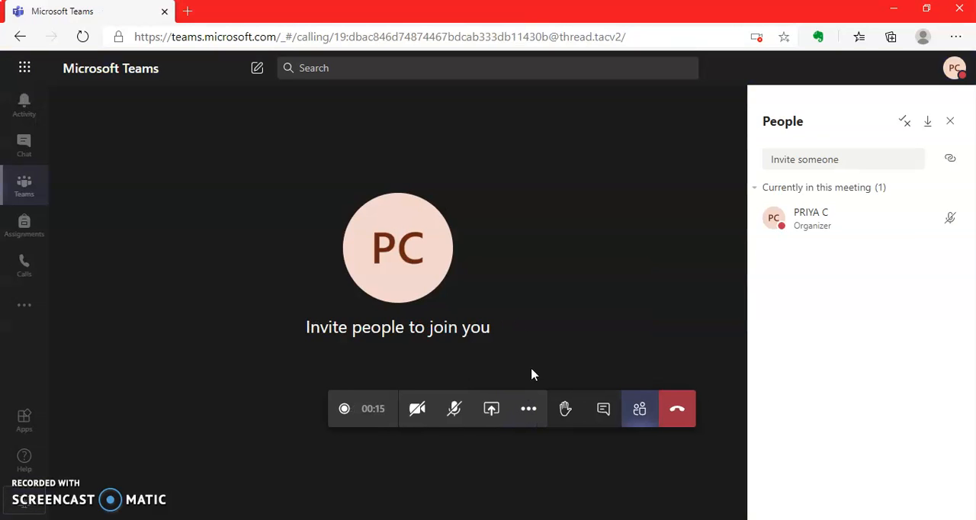
{"action": "left_click", "coordinate": [527, 411]}
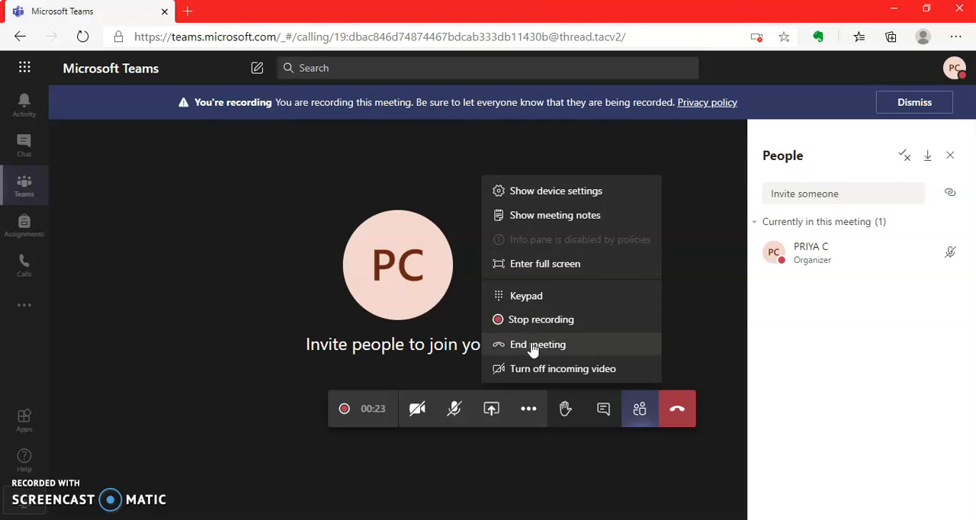
{"action": "left_click", "coordinate": [676, 417]}
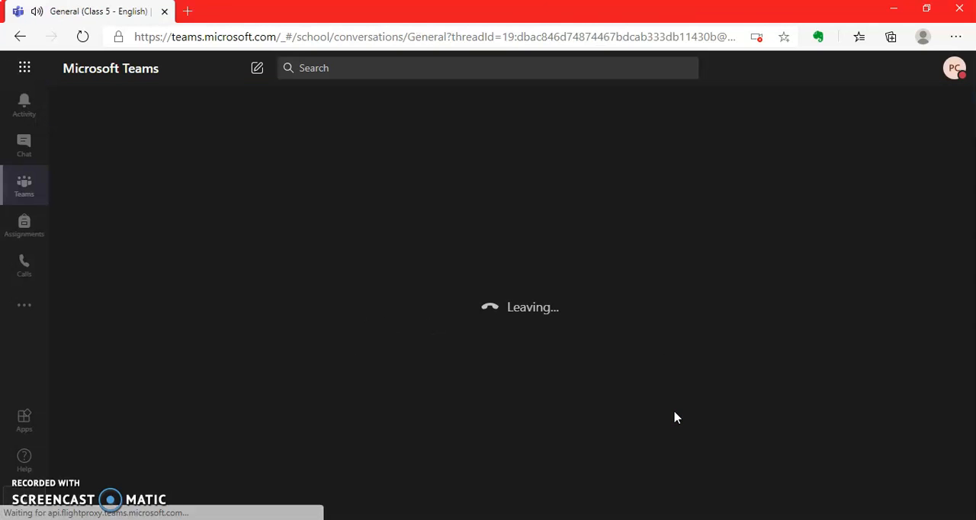